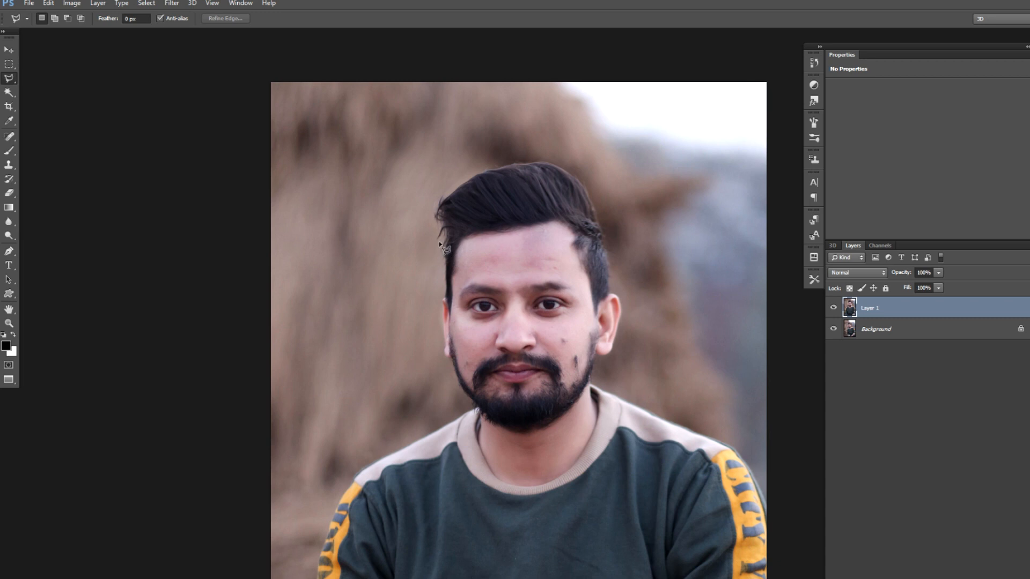
Trace a closed Polygonal Lasso selection around the head, from temple, jaw and chin over the hair.
left_click(438, 238)
left_click(454, 392)
left_click(522, 434)
left_click(583, 183)
left_click(562, 164)
left_click(513, 165)
left_click(477, 175)
left_click(449, 194)
left_click(441, 205)
left_click(440, 238)
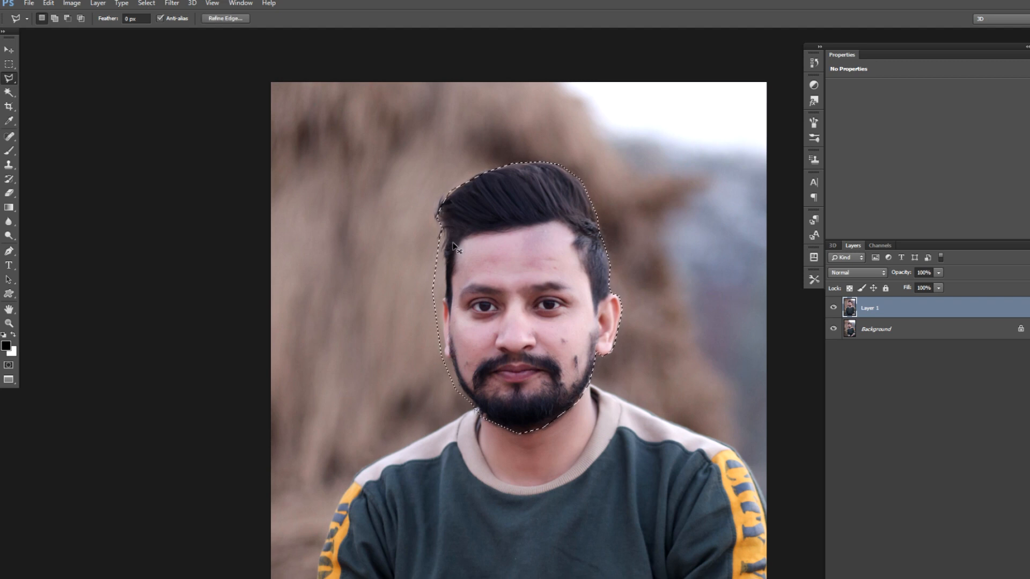
Copy the selected head to a new Layer 2 and delete Layer 1.
key("ctrl+j")
key("v")
left_click(848, 329)
key("Delete")
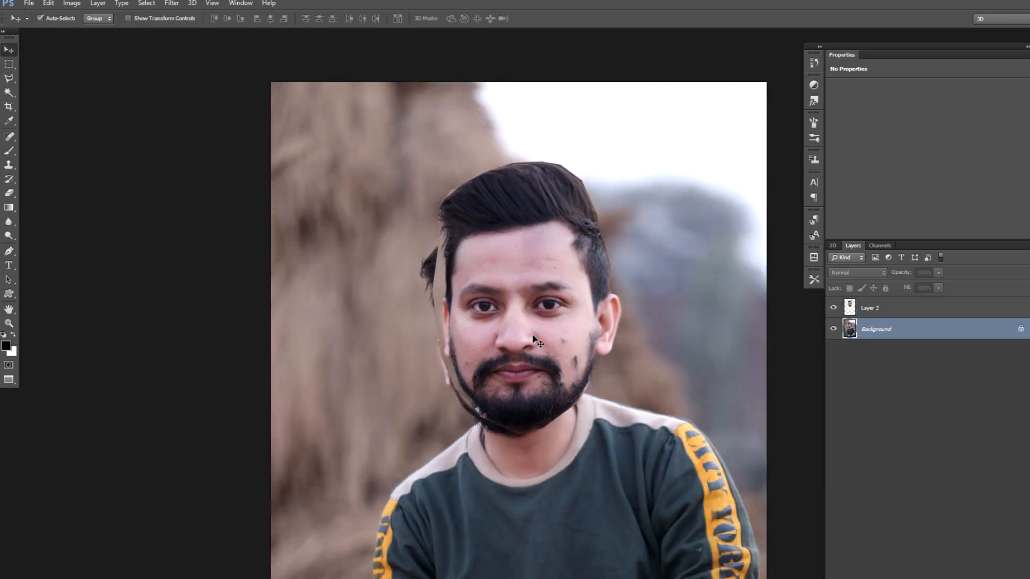
Restore Layer 1, delete the Background layer, and hide Layer 1 to view Layer 2 alone.
key("ctrl+z")
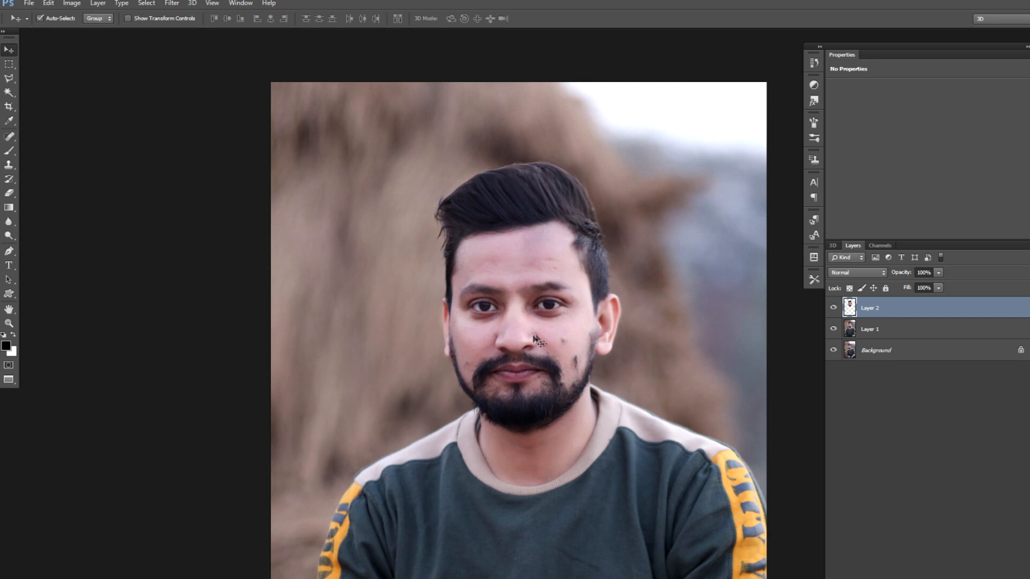
left_click(889, 349)
key("Delete")
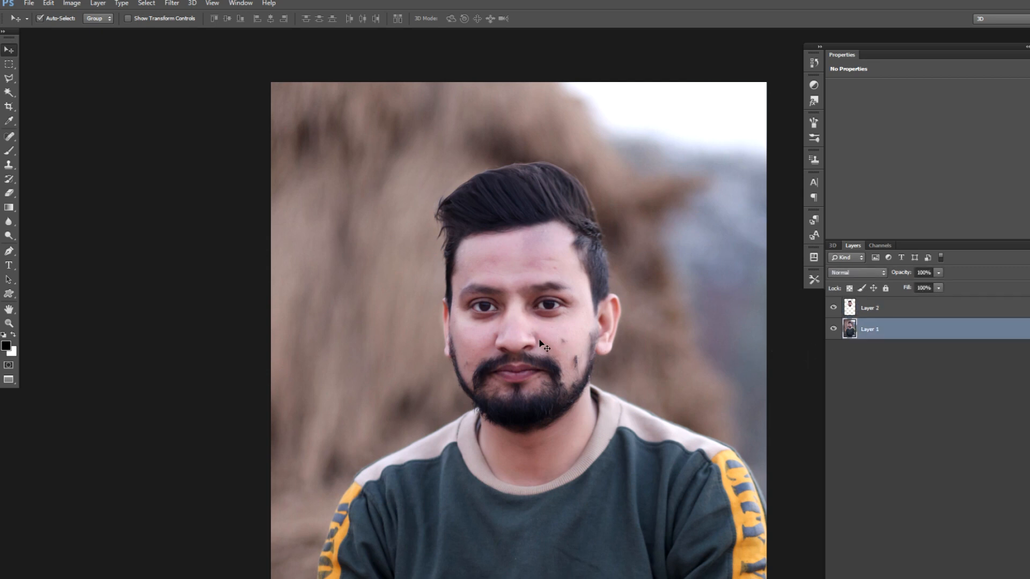
left_click(529, 308)
key("ctrl+plus")
left_click(834, 329)
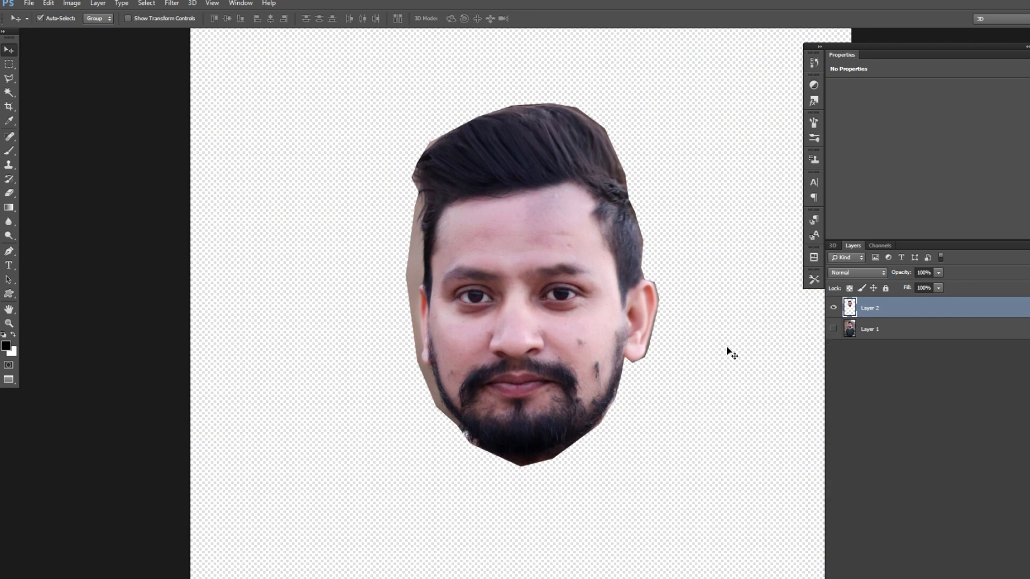
Begin a Polygonal Lasso outline of the leftover strip beside the hair, down past brow and ear.
key("l")
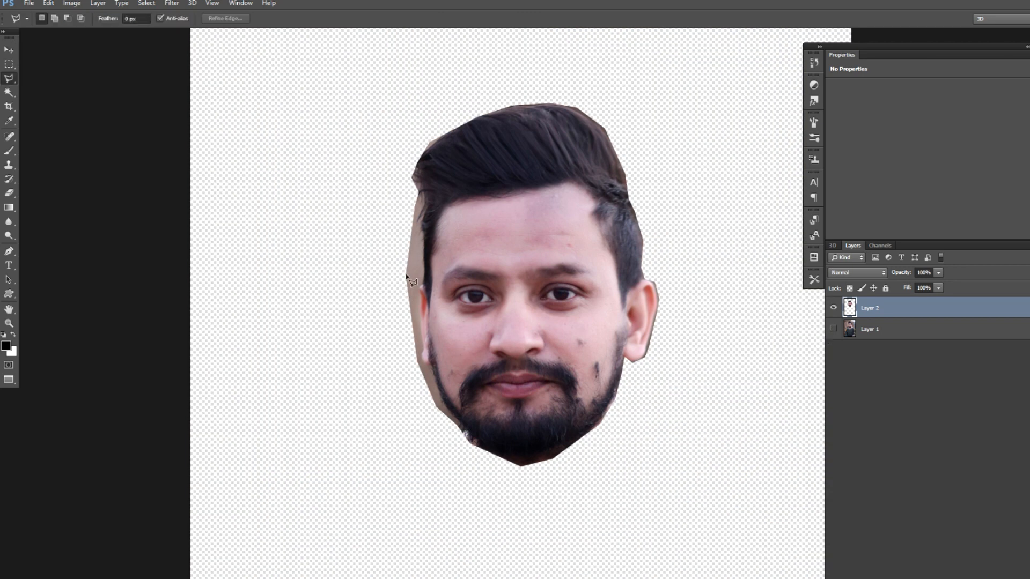
key("ctrl+plus")
key("ctrl+plus")
left_click_drag(406, 275, 446, 384)
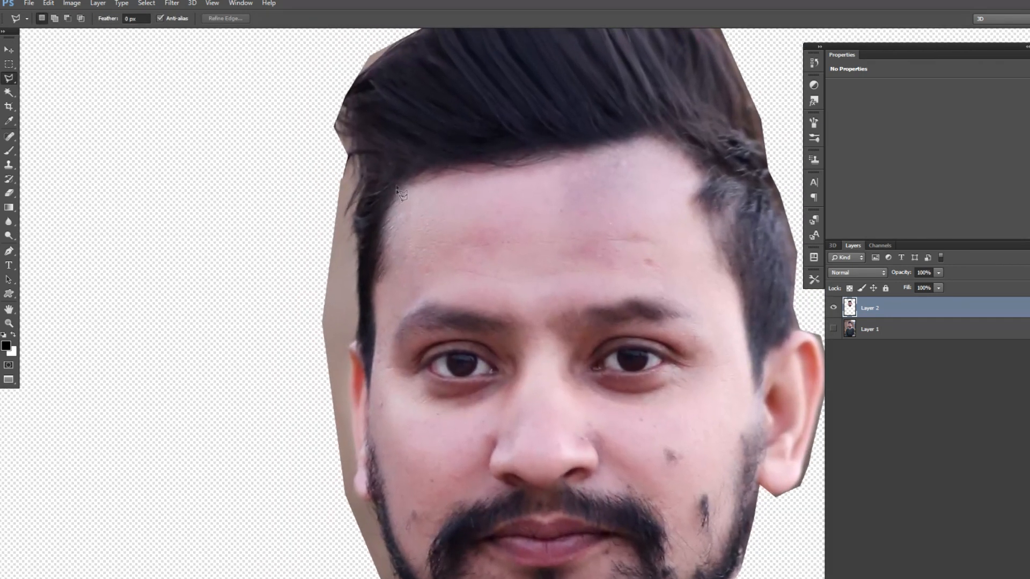
left_click(344, 104)
left_click(358, 160)
left_click(359, 172)
left_click(352, 217)
left_click(349, 348)
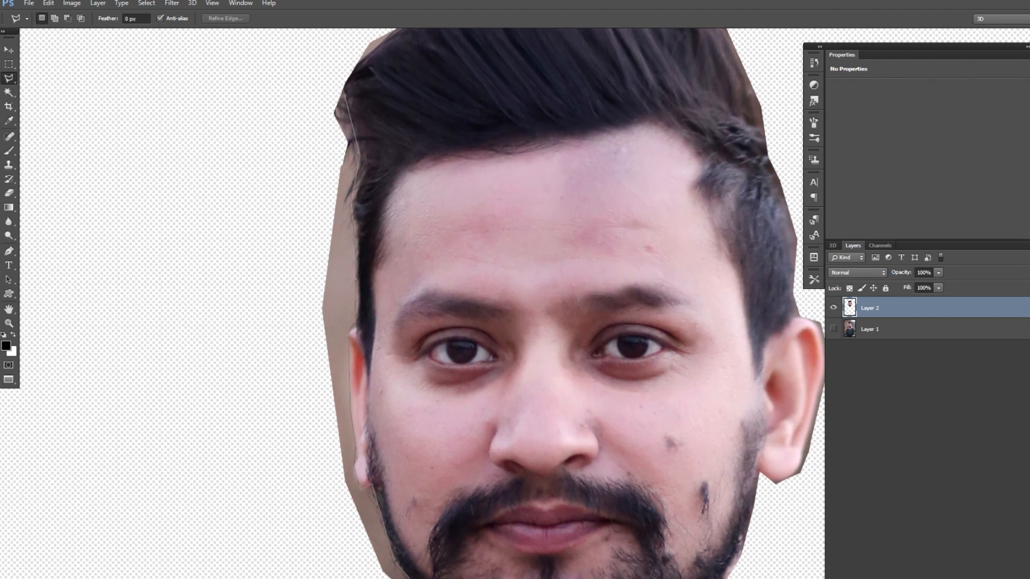
left_click_drag(410, 578, 378, 487)
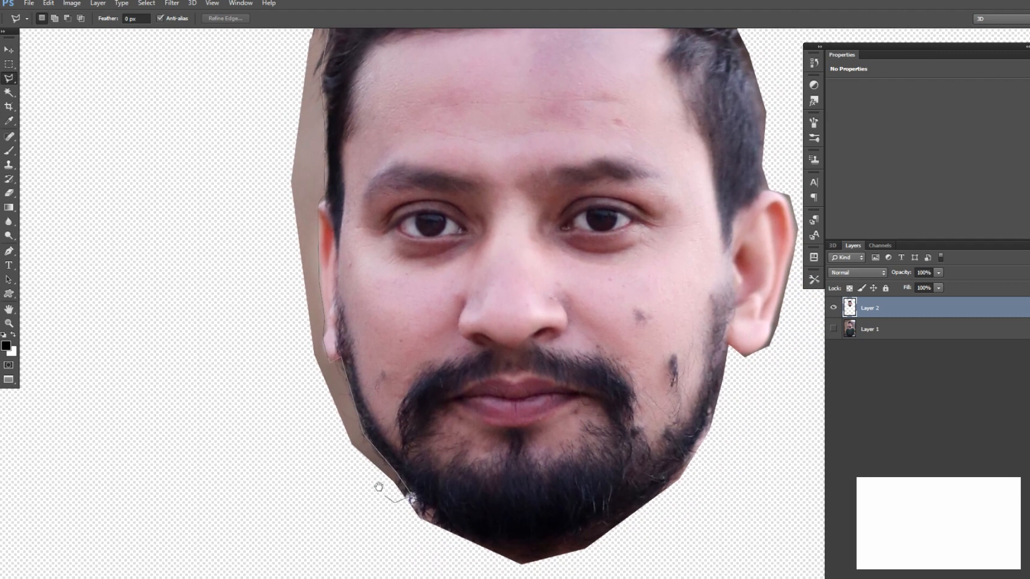
key("Delete")
Continue the lasso outline along the chin and around beneath the face.
left_click(424, 515)
left_click(486, 538)
left_click(515, 548)
left_click(609, 521)
left_click(668, 483)
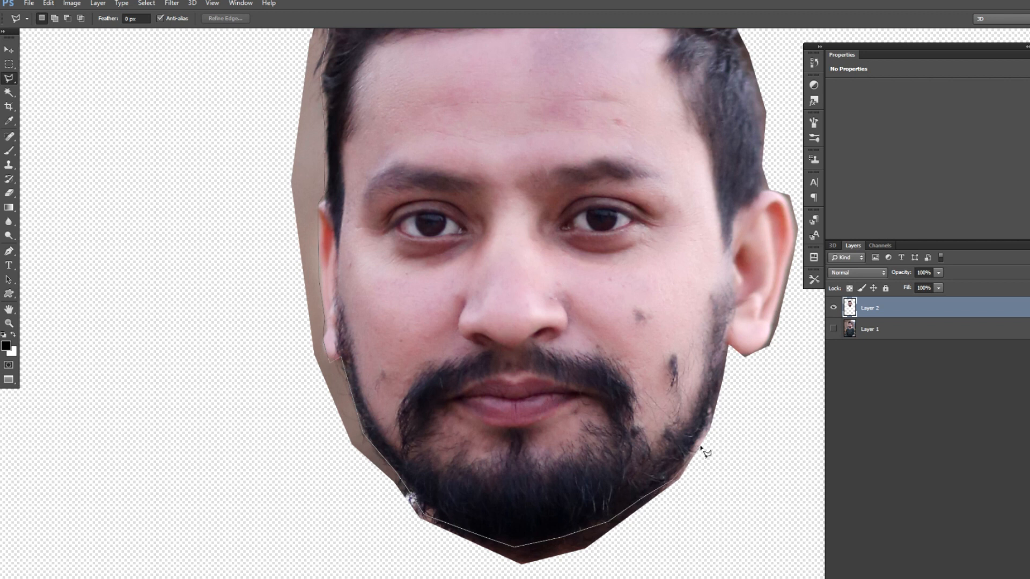
left_click(728, 417)
left_click(719, 487)
left_click(637, 563)
left_click(466, 578)
left_click(308, 566)
left_click(198, 491)
Carry the outline up the left side and over the hair, closing the selection.
key("space")
left_click_drag(172, 295, 249, 513)
left_click(224, 375)
left_click(266, 110)
left_click(329, 107)
left_click(365, 130)
left_click(457, 77)
left_click(517, 71)
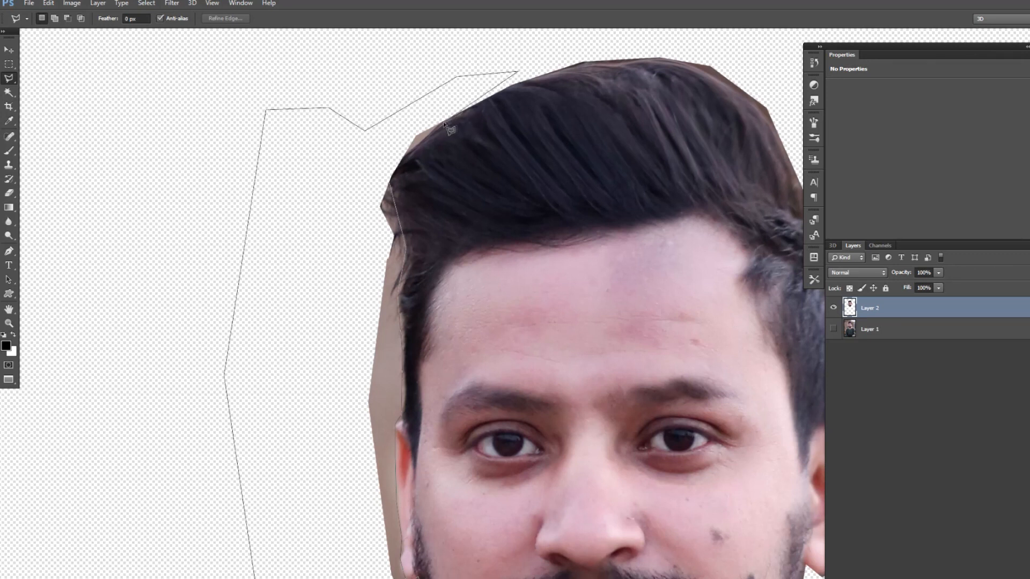
left_click(393, 189)
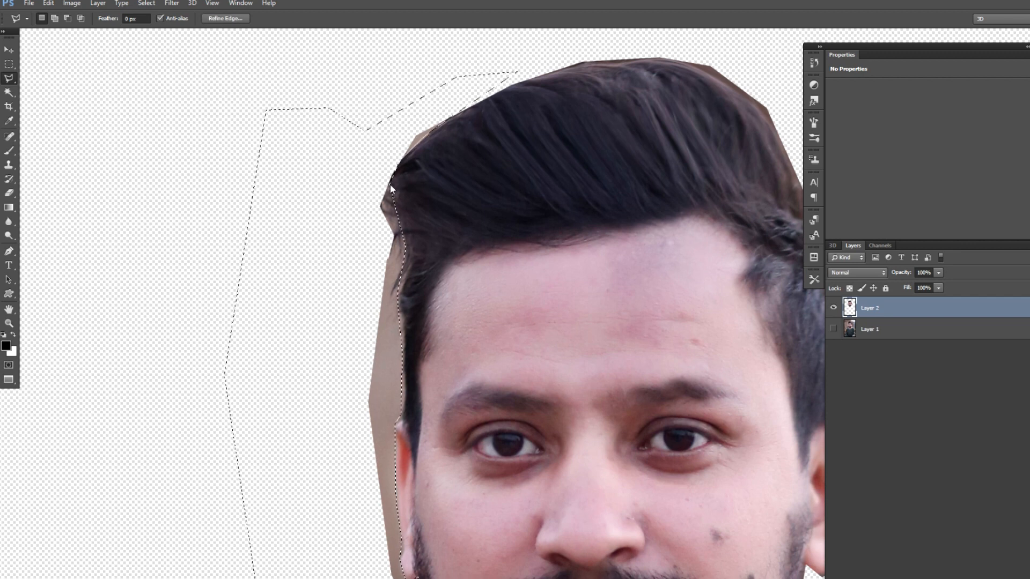
Erase the selected leftover background, deselect, and make Layer 1 visible again.
key("Delete")
key("ctrl+d")
key("v")
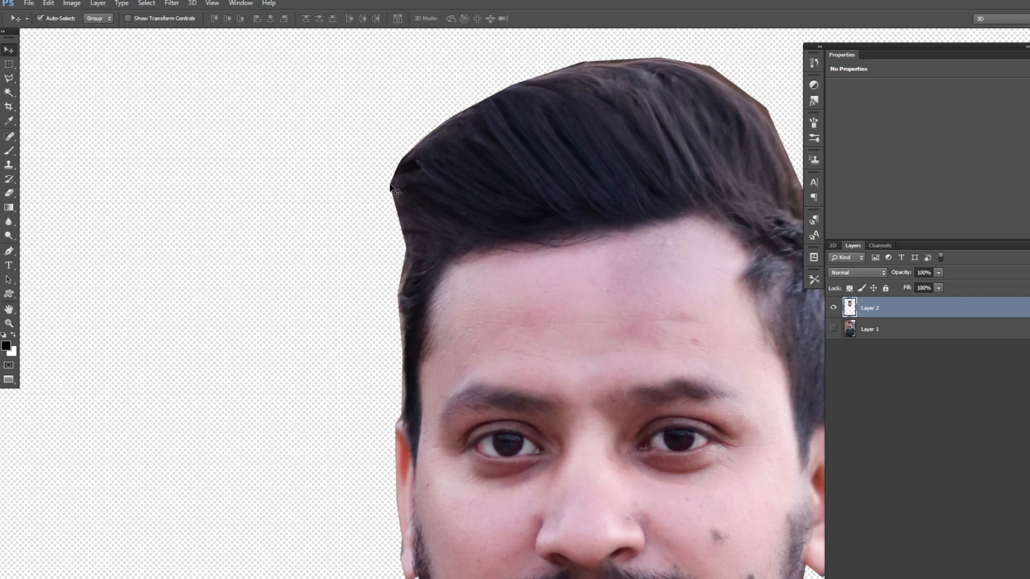
key("ctrl+minus")
key("ctrl+minus")
left_click(833, 329)
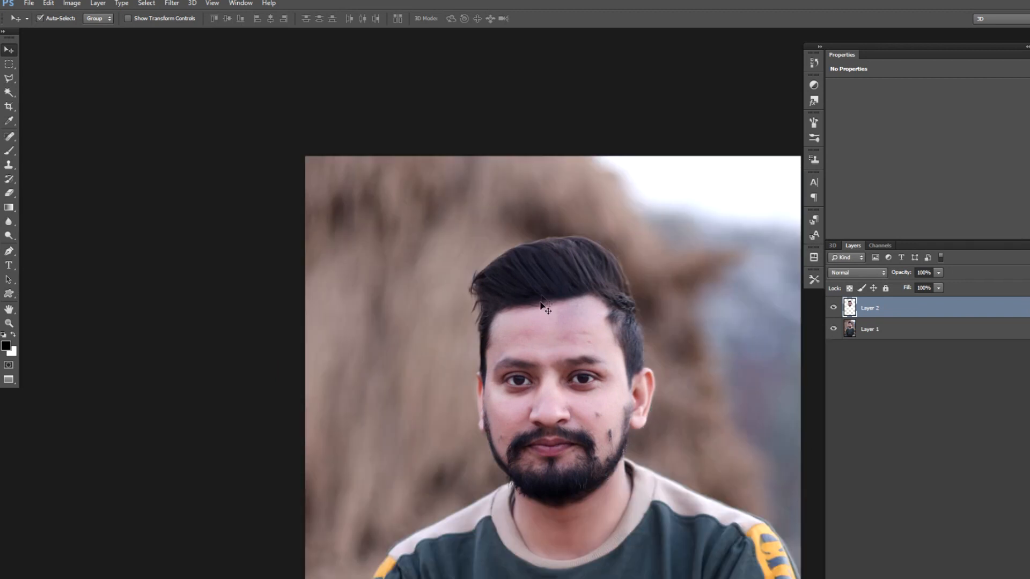
Apply Image > Adjustments > Threshold at level 92 to the head on Layer 2.
left_click(72, 4)
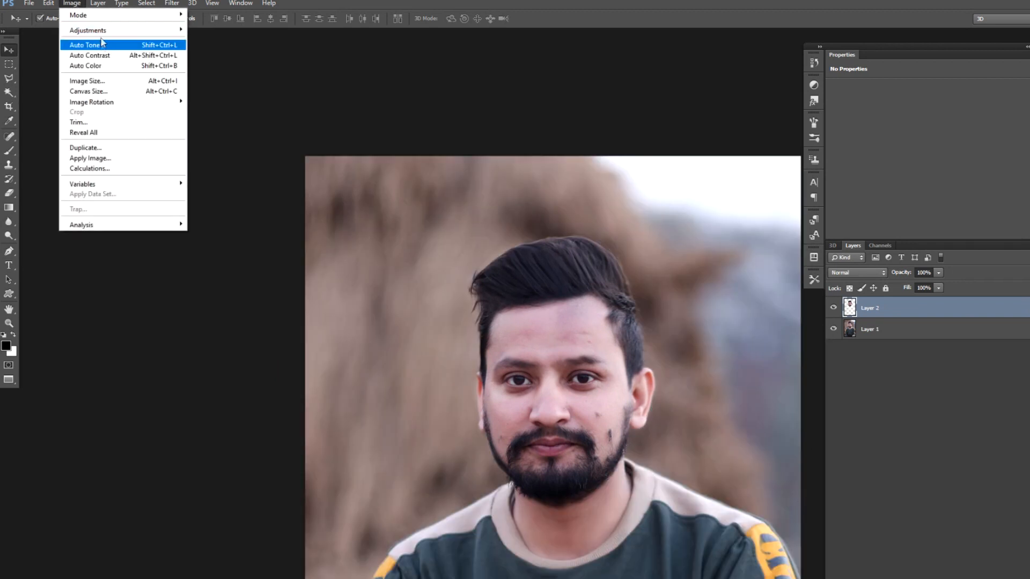
mouse_move(105, 31)
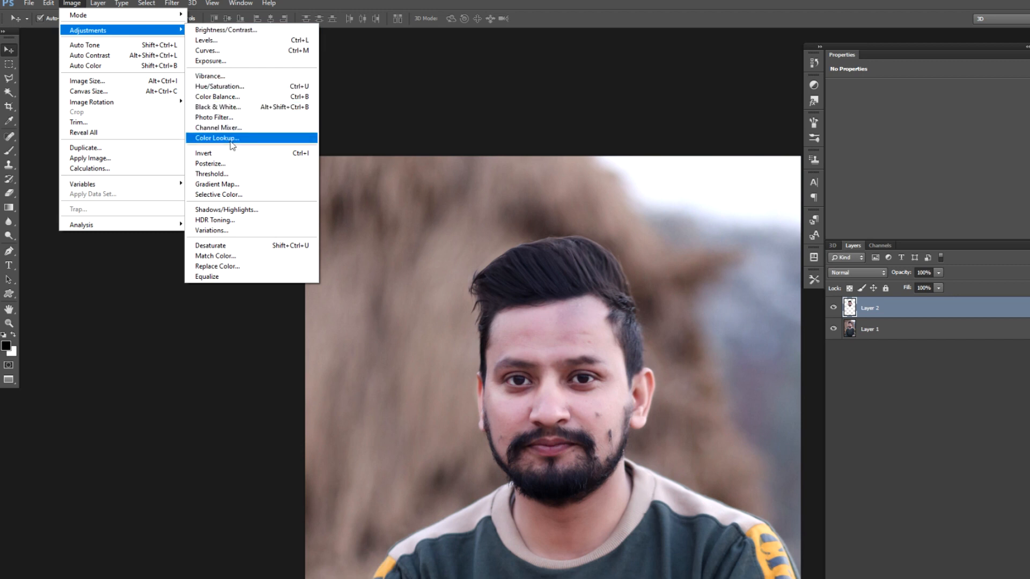
left_click(230, 174)
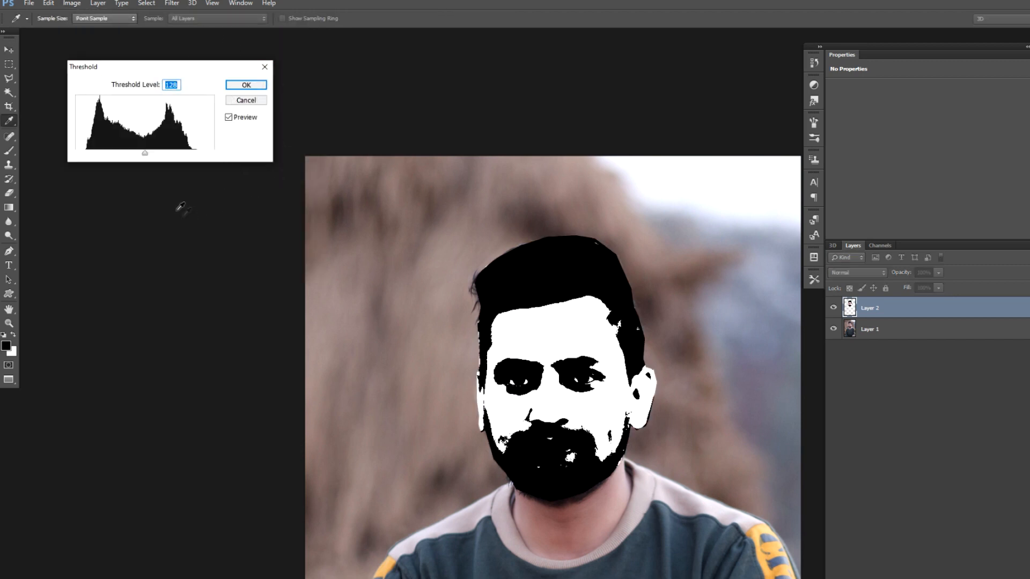
mouse_move(146, 156)
left_mouse_down()
mouse_move(98, 157)
mouse_move(126, 154)
left_mouse_up()
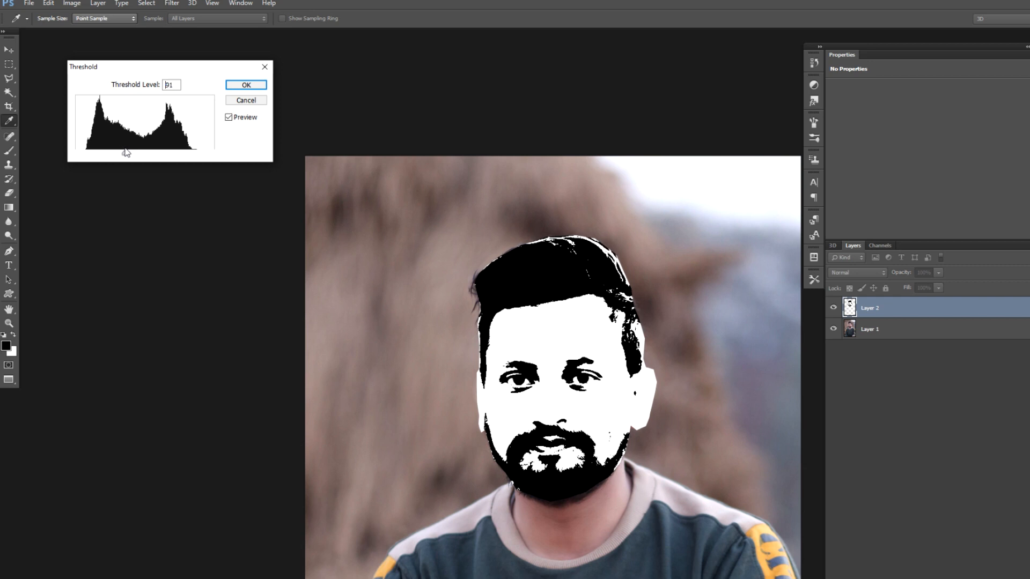
left_click(247, 85)
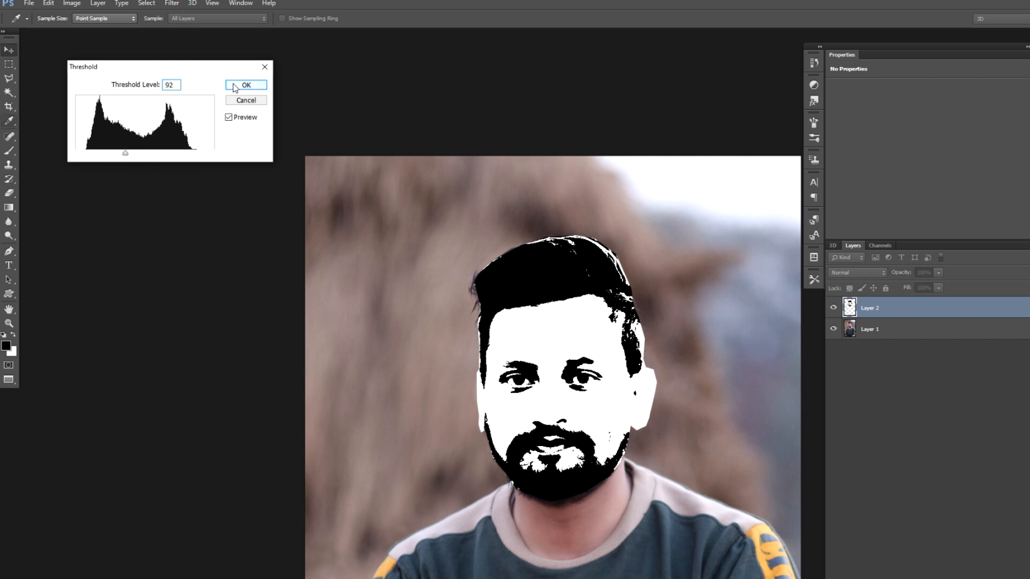
left_click(151, 7)
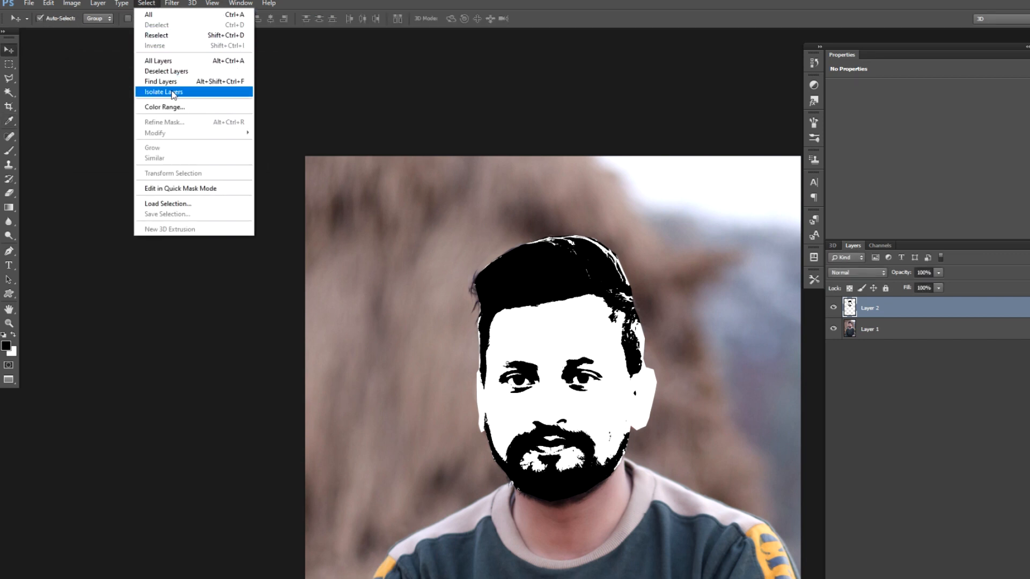
Select the head's white areas with Color Range at fuzziness 15 and drag them into Untitled-1.
left_click(180, 107)
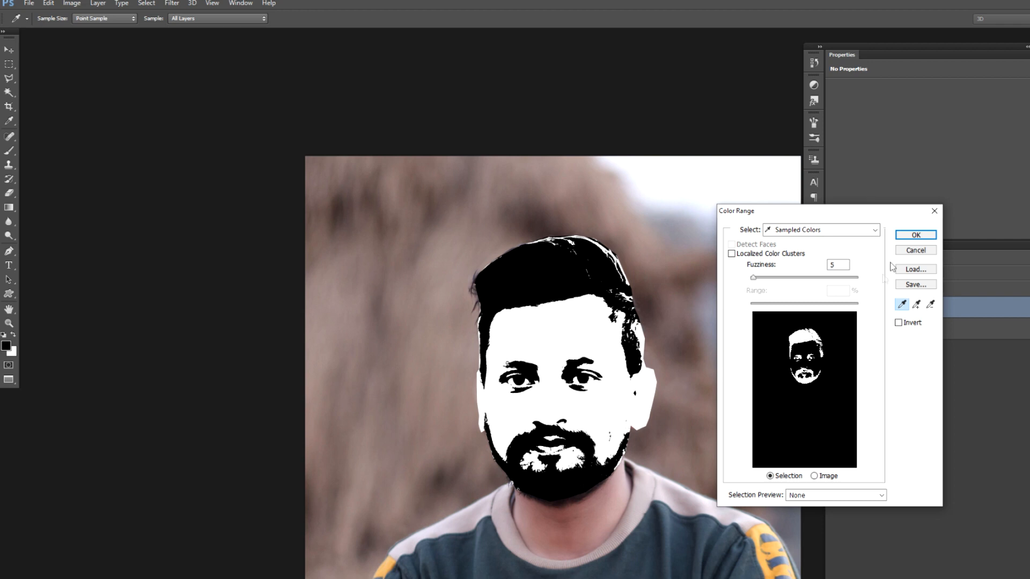
left_click(916, 235)
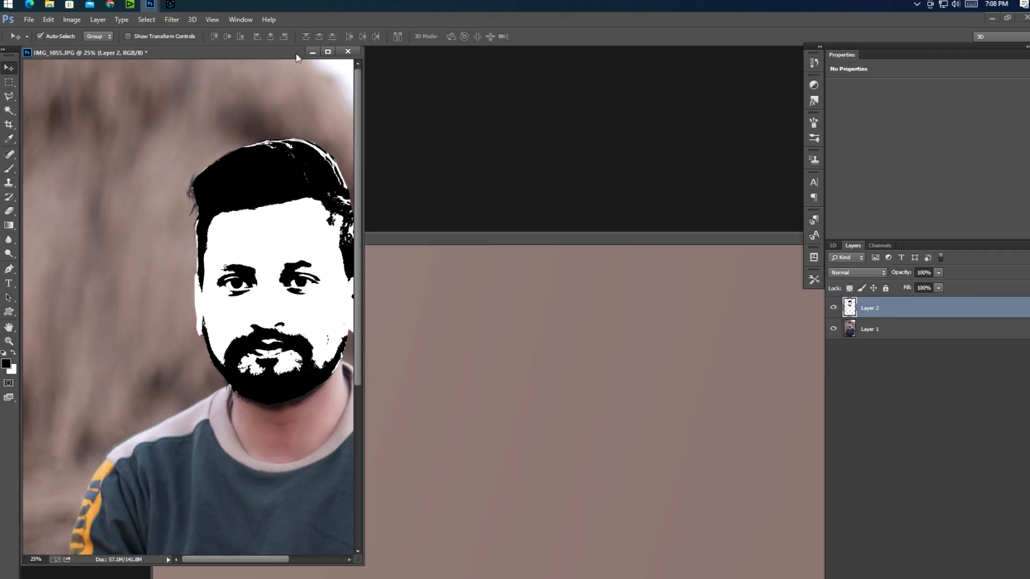
left_click_drag(290, 48, 426, 56)
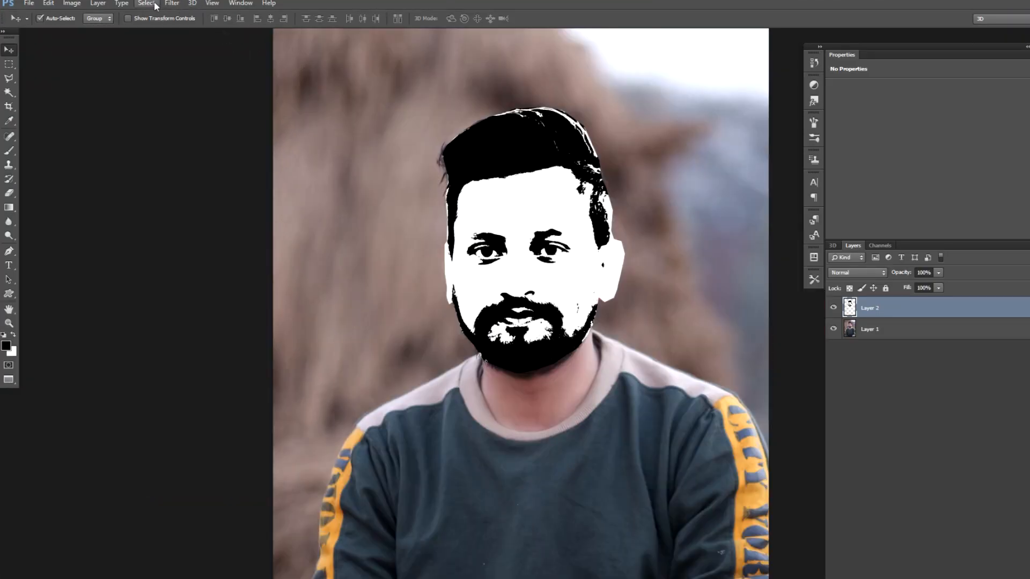
left_click(154, 5)
left_click(192, 108)
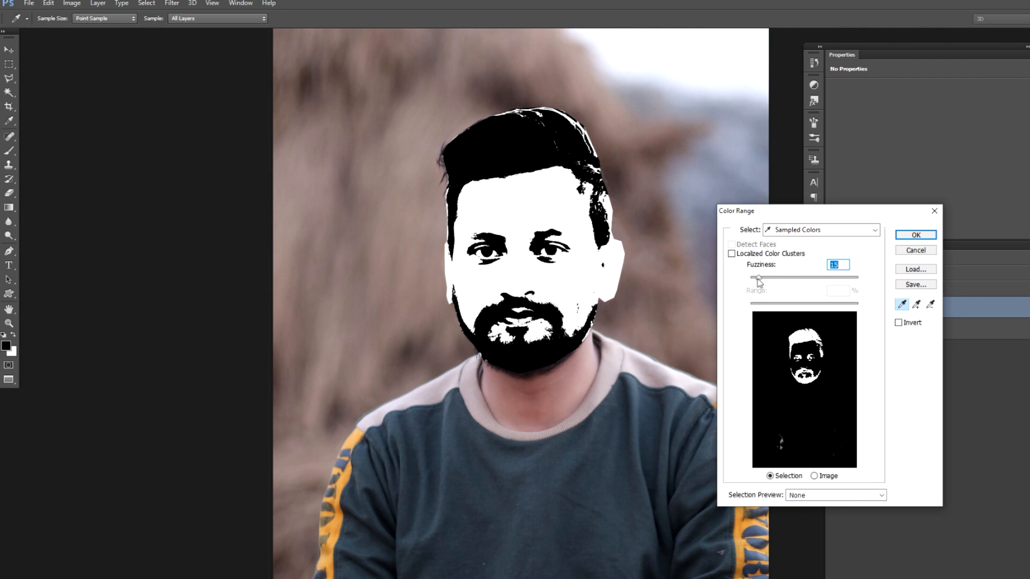
left_click(915, 235)
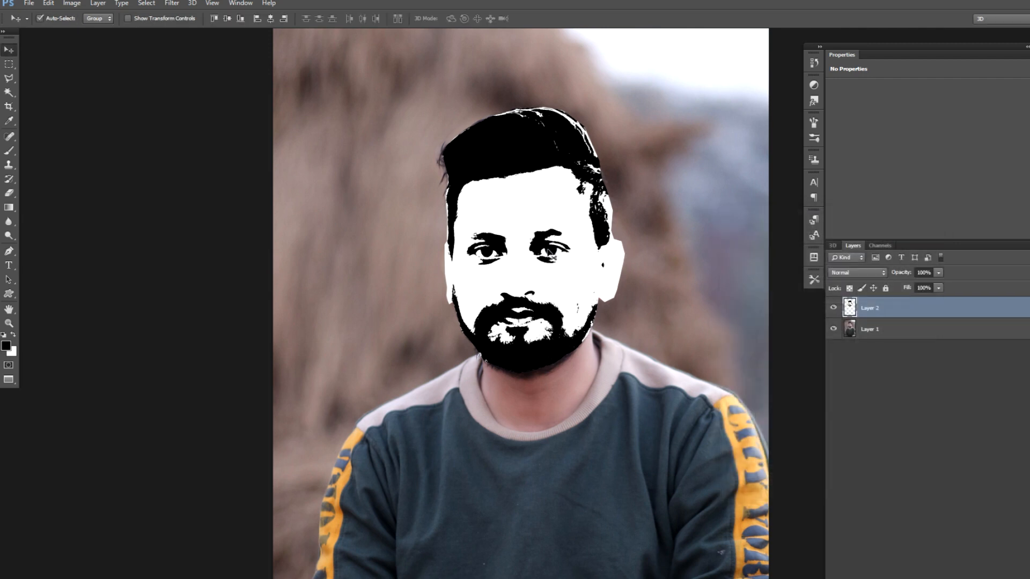
key("f")
key("f")
left_click_drag(438, 209, 617, 377)
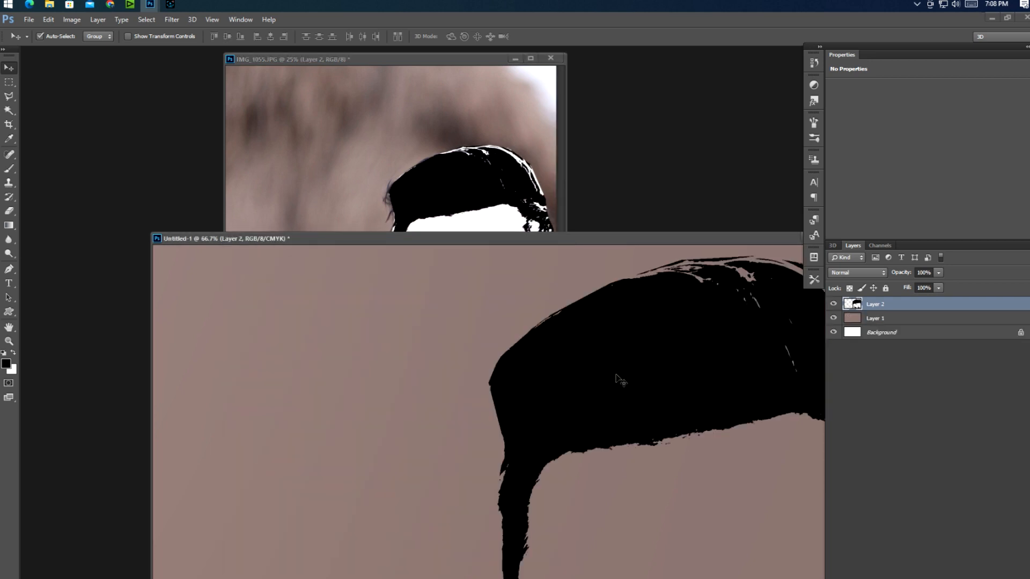
Free-transform the face silhouette down to about half its size.
key("f")
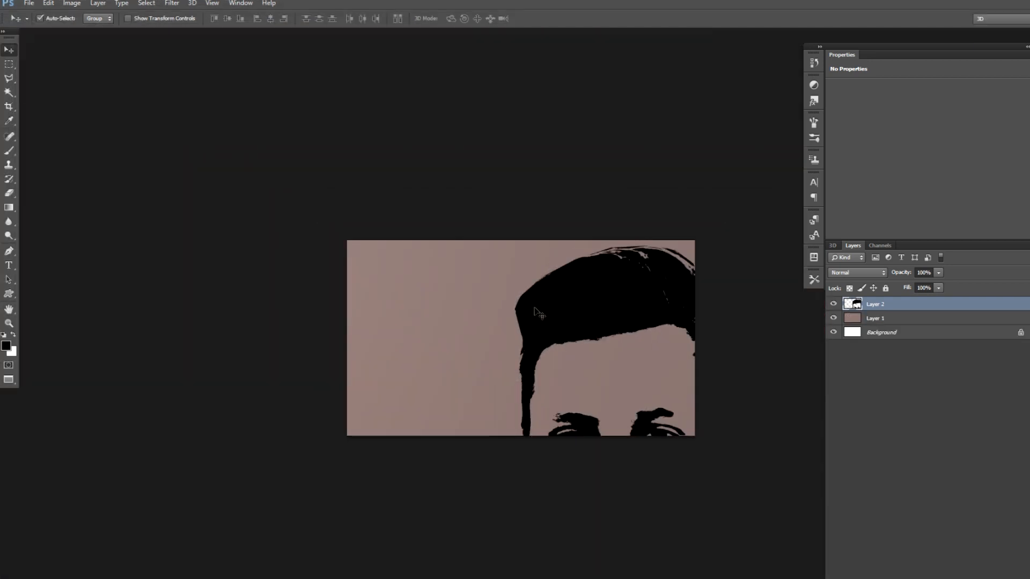
key("ctrl+t")
left_click_drag(735, 249, 690, 326)
left_click_drag(647, 354, 559, 271)
left_click_drag(543, 309, 549, 286)
key("Return")
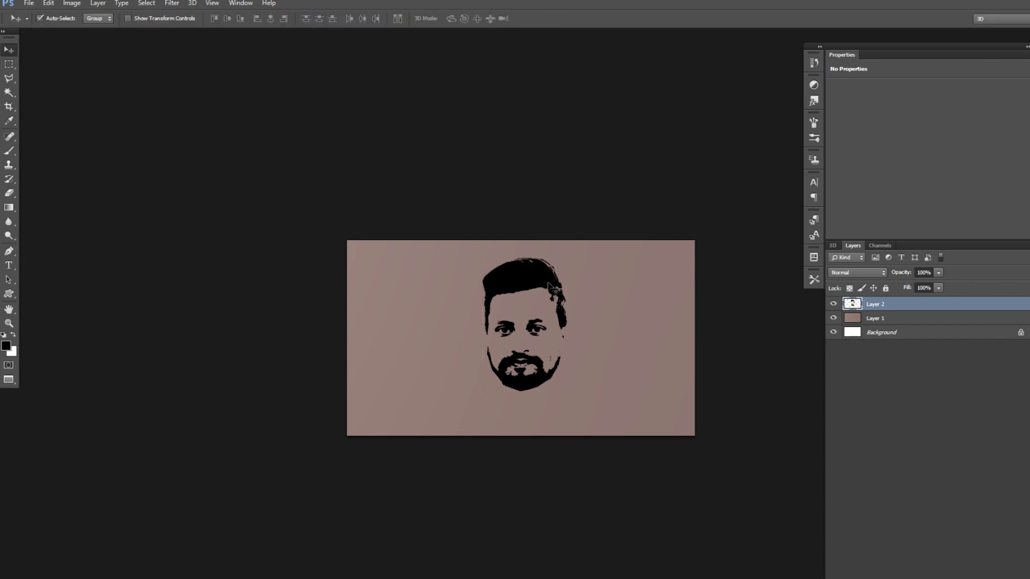
Align the face to the canvas vertical and horizontal centres, then nudge it up slightly.
key("ctrl+plus")
key("ctrl+a")
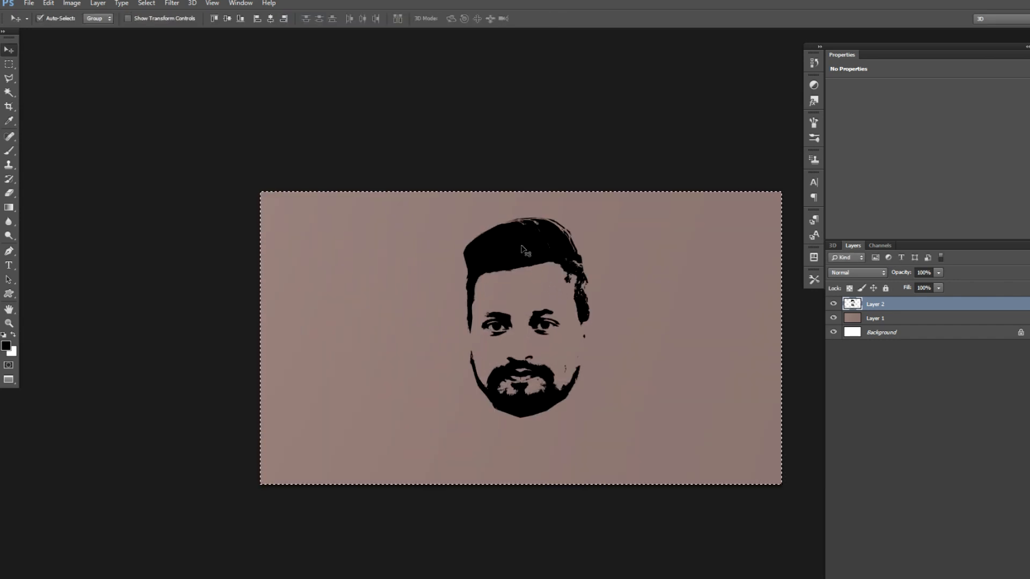
left_click(230, 20)
left_click(270, 20)
key("ctrl+d")
key("shift+Up")
key("shift+Up")
key("shift+Up")
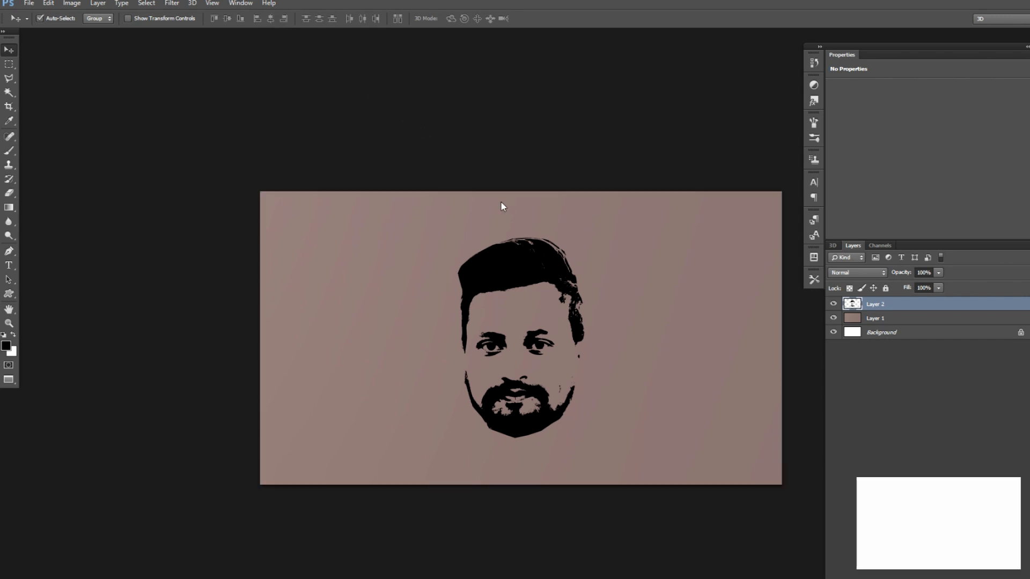
key("shift+Up")
key("shift+Up")
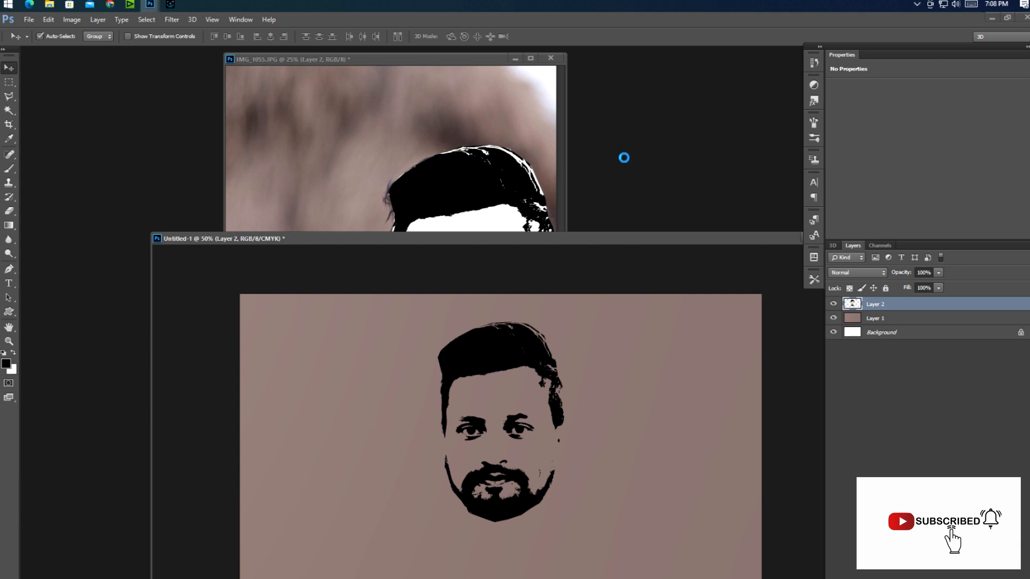
Open the galaxy image 012300000.jpg and drag it into Untitled-1.
key("ctrl+o")
scroll(390, 300, "down", 5)
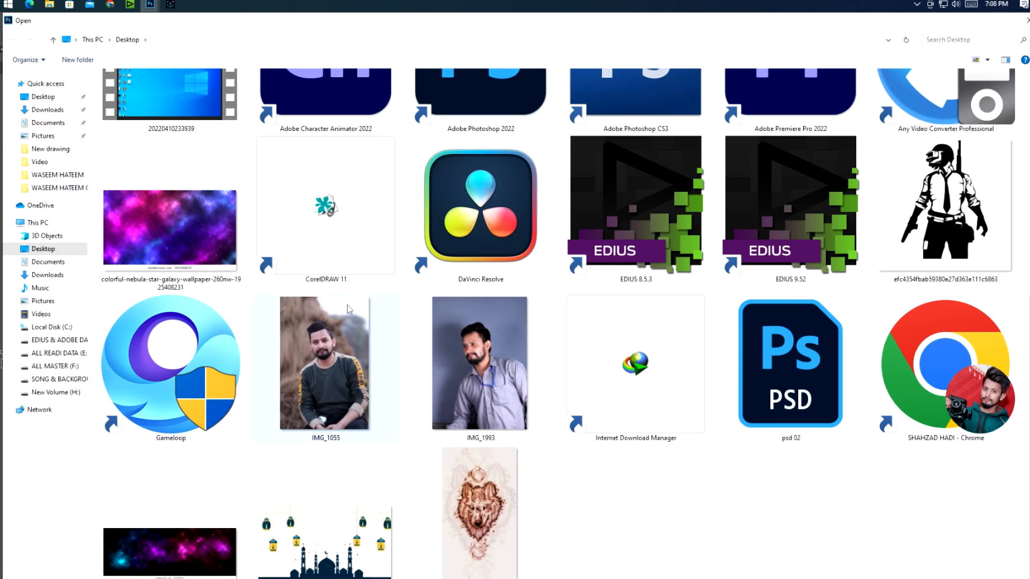
scroll(285, 332, "up", 5)
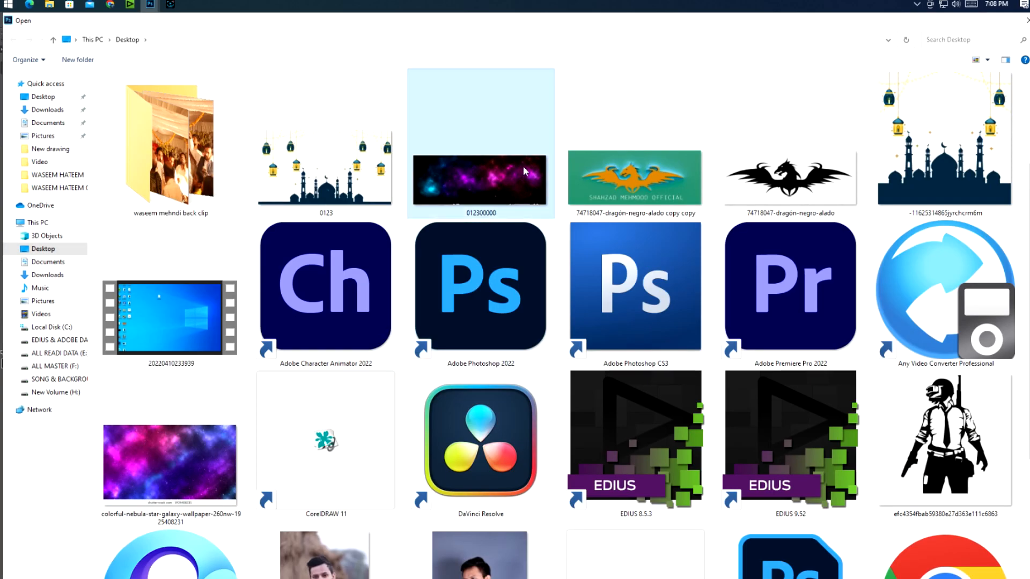
double_click(483, 171)
left_click_drag(331, 175, 560, 446)
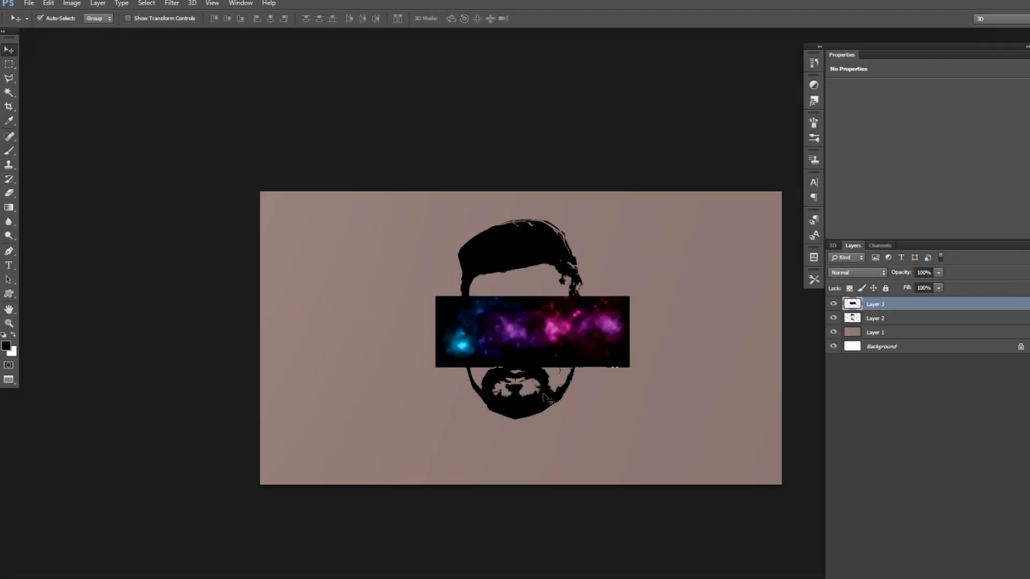
Stretch the galaxy layer to cover the whole canvas.
key("ctrl+t")
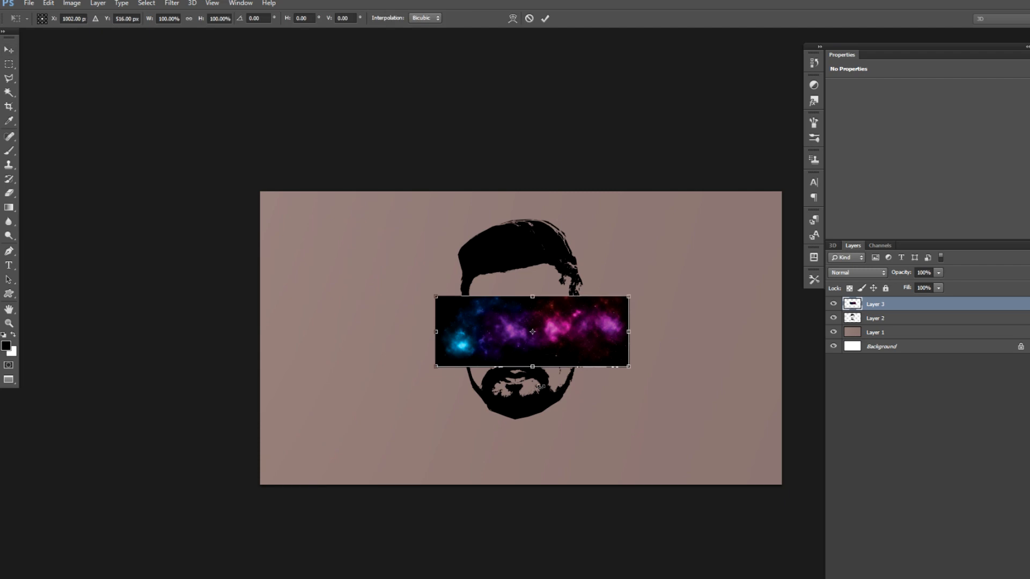
key("ctrl+minus")
left_click_drag(530, 308, 541, 242)
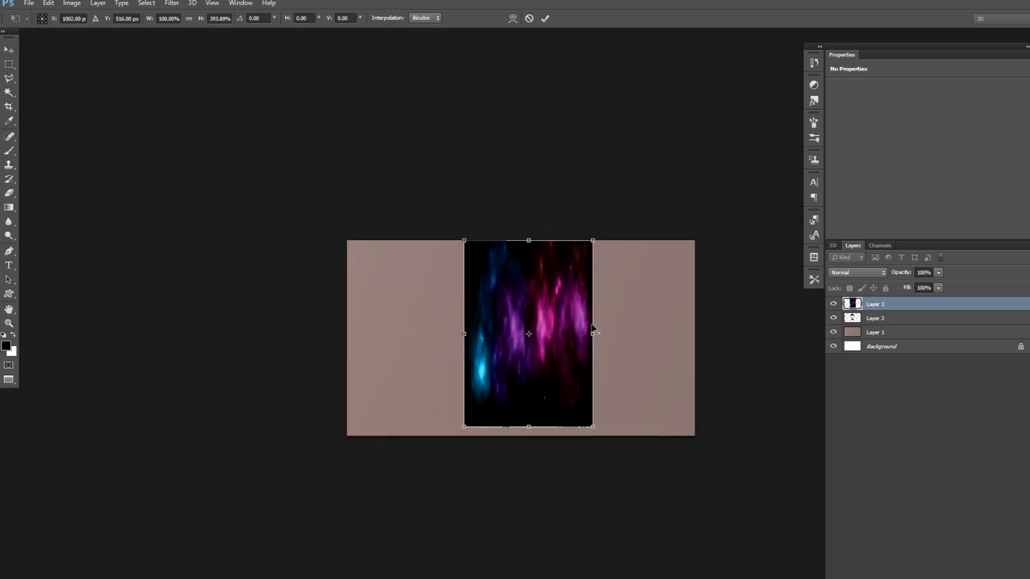
left_click_drag(594, 334, 702, 335)
left_click_drag(527, 427, 528, 435)
left_click_drag(355, 331, 347, 330)
mouse_move(407, 347)
left_mouse_down()
mouse_move(392, 344)
mouse_move(404, 357)
left_mouse_up()
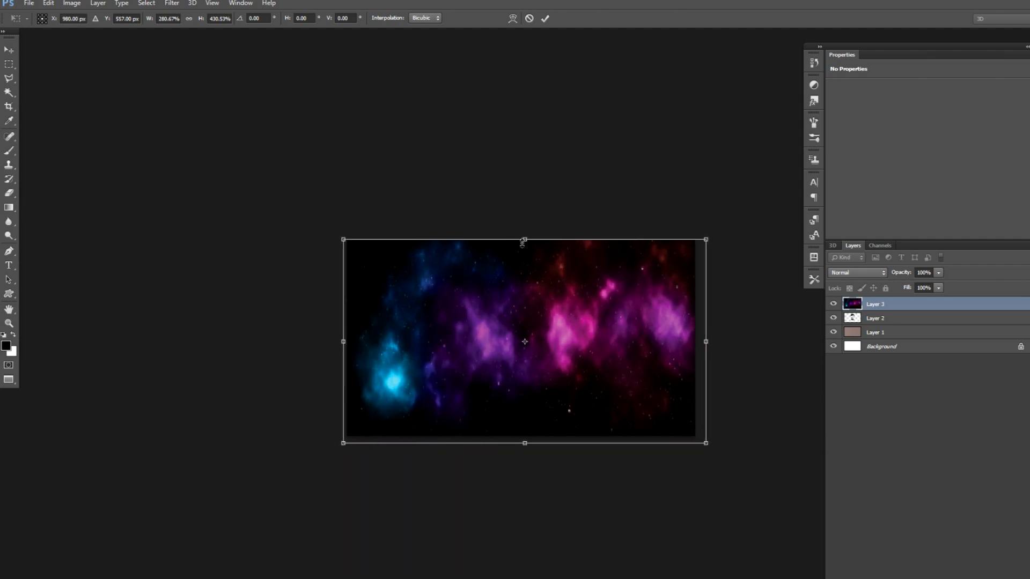
left_click_drag(525, 238, 526, 231)
key("Return")
key("ctrl+plus")
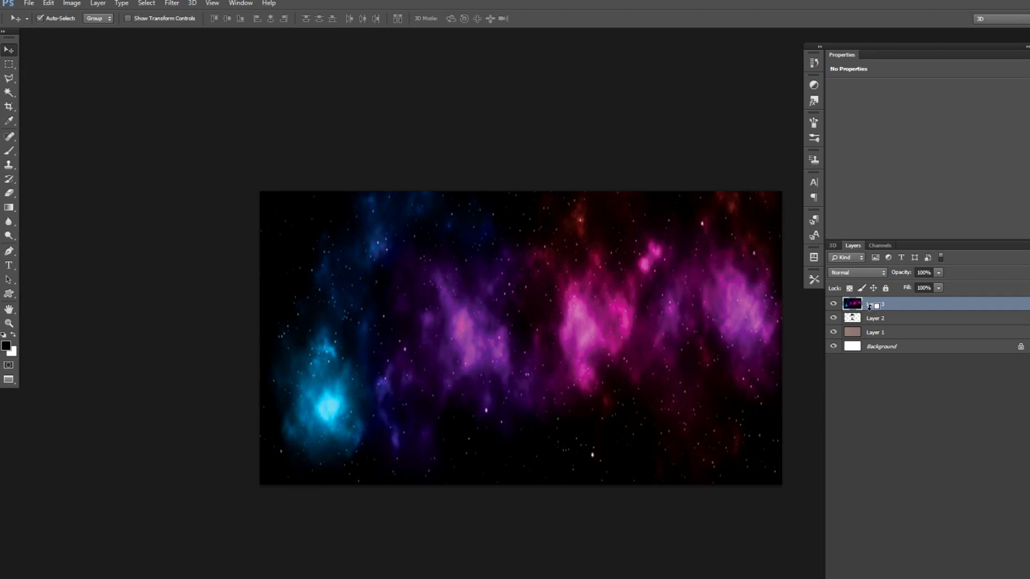
Clip the galaxy to the face silhouette on Layer 2 and shift it upward inside the face.
left_click(869, 307, "alt")
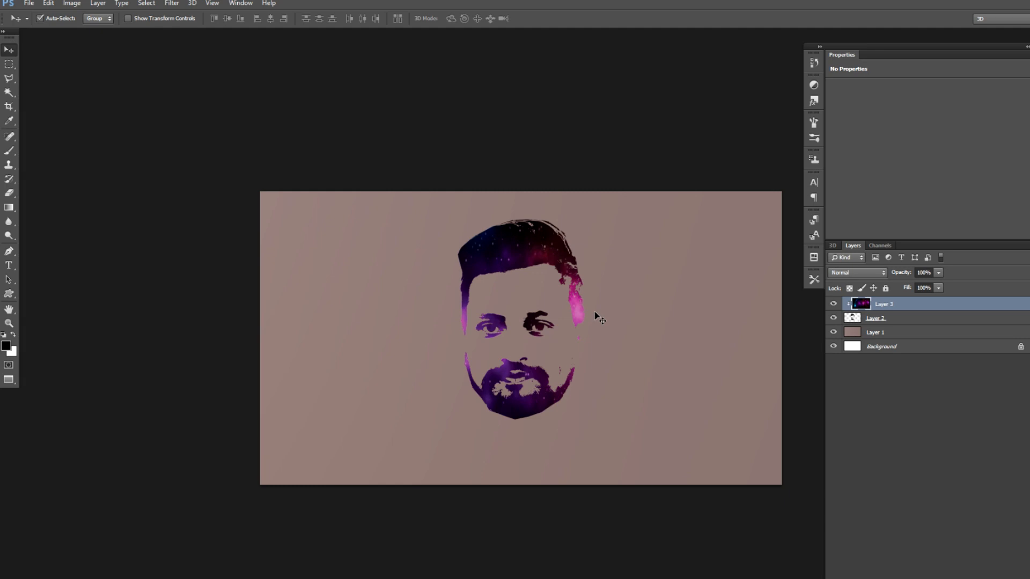
key("ctrl+t")
mouse_move(646, 314)
left_mouse_down()
mouse_move(559, 304)
mouse_move(644, 301)
mouse_move(648, 325)
mouse_move(628, 279)
mouse_move(628, 344)
mouse_move(628, 312)
left_mouse_up()
key("ctrl+plus")
mouse_move(627, 303)
left_mouse_down()
mouse_move(628, 204)
mouse_move(627, 310)
mouse_move(626, 289)
left_mouse_up()
key("Return")
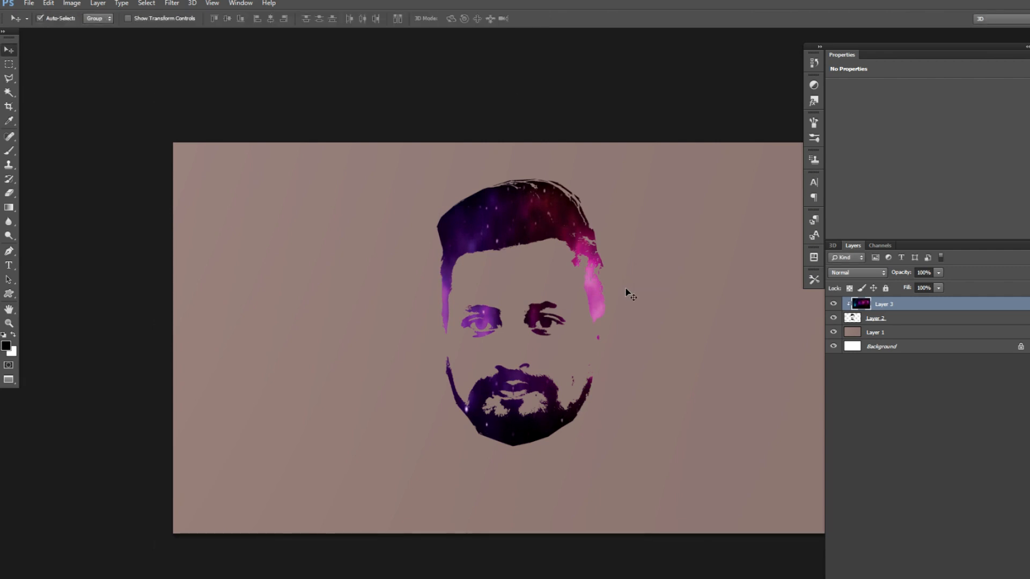
key("ctrl+minus")
key("ctrl+minus")
key("ctrl+plus")
key("ctrl+plus")
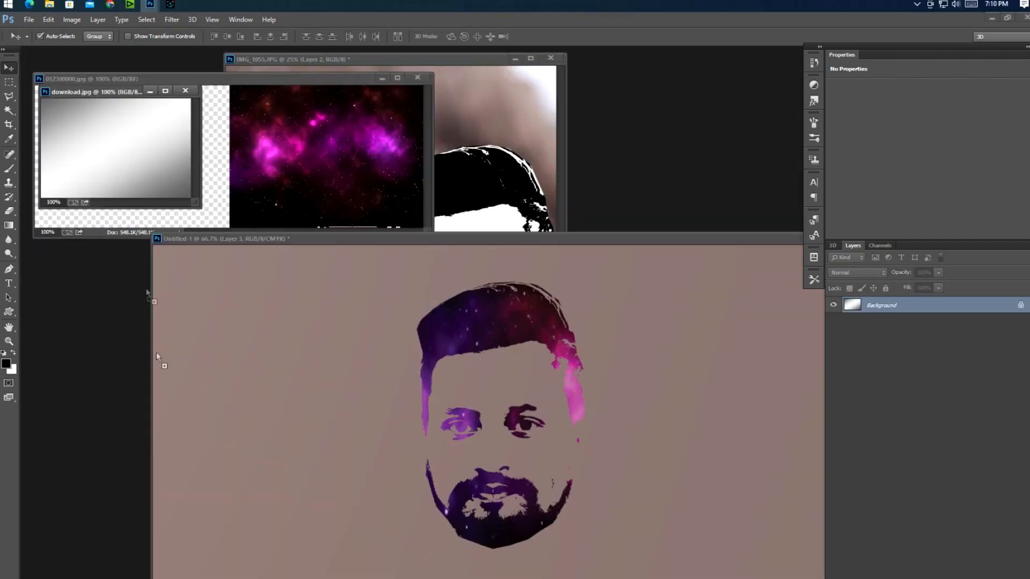
Undo back through recent edits, removing the trial gradient and the galaxy layer.
left_click_drag(160, 356, 204, 570)
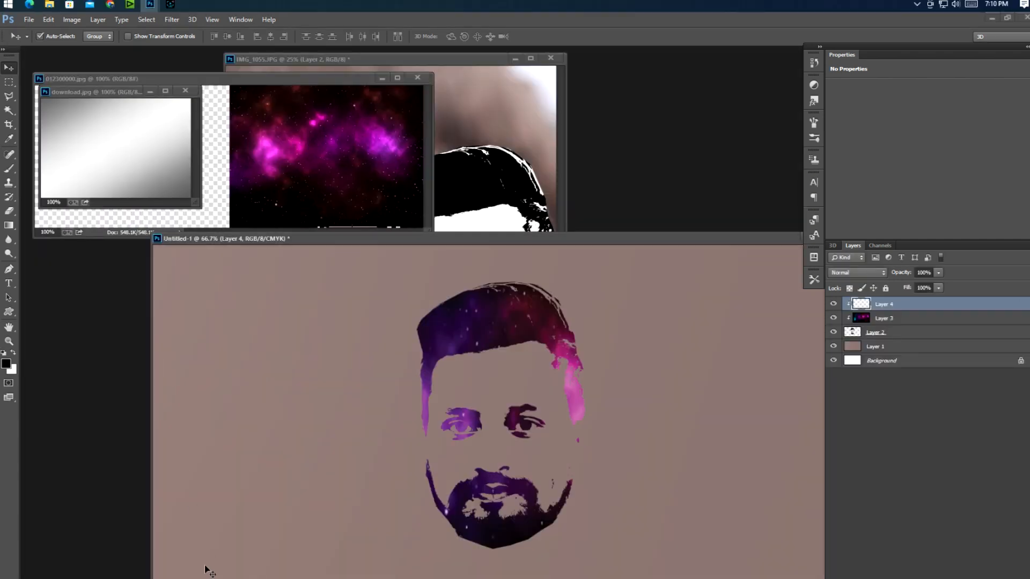
key("ctrl+t")
left_click_drag(247, 563, 333, 537)
key("Return")
key("ctrl+alt+z")
key("ctrl+alt+z")
key("ctrl+alt+z")
key("ctrl+alt+z")
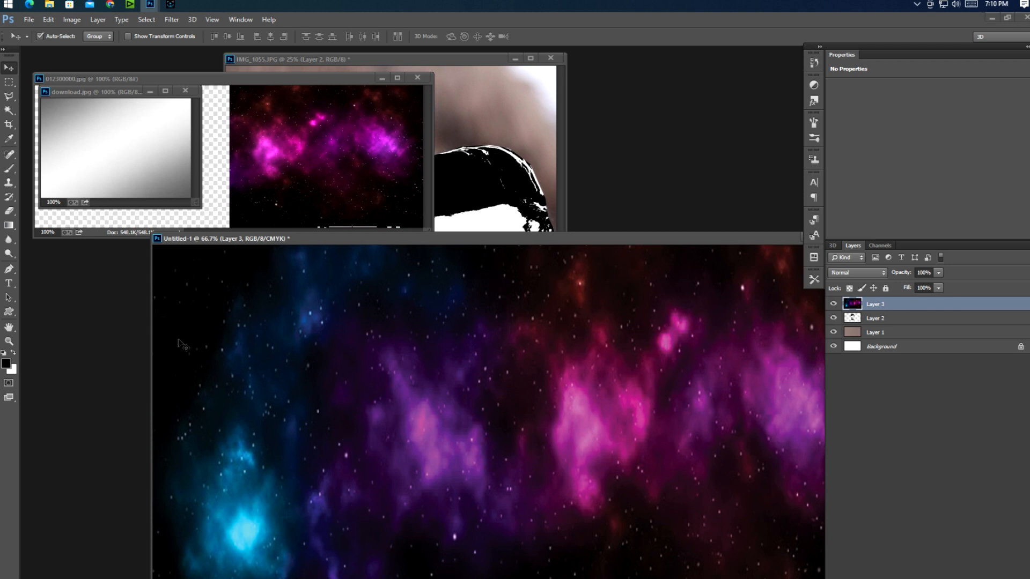
key("ctrl+alt+z")
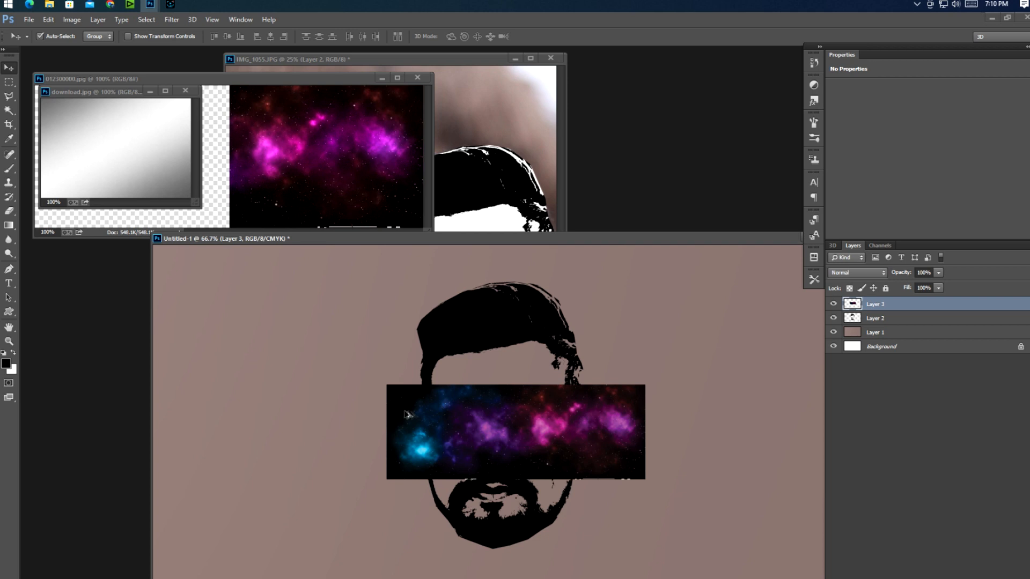
key("ctrl+alt+z")
key("ctrl+alt+z")
key("ctrl+alt+z")
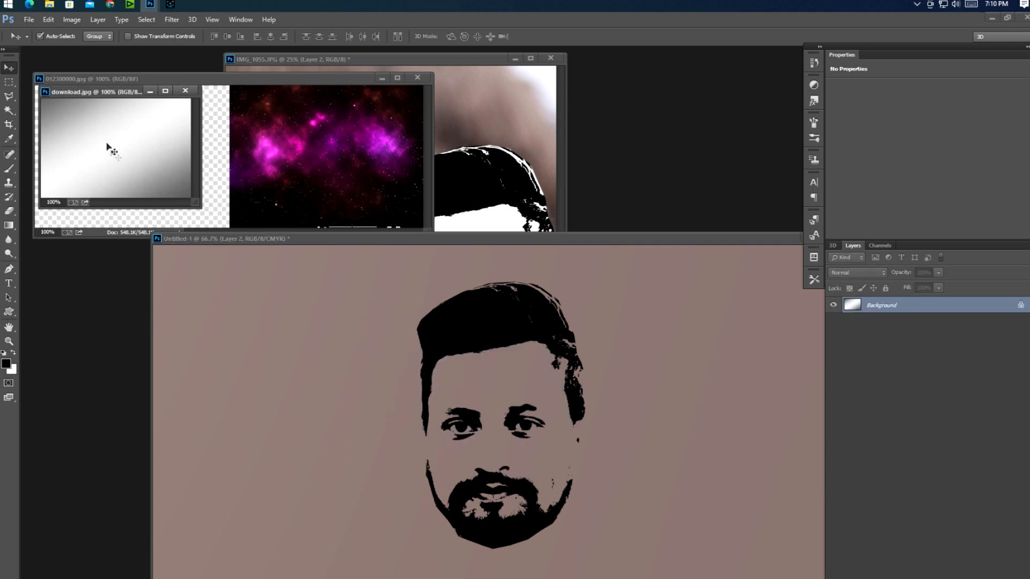
Bring download.jpg into Untitled-1, enlarge it over the canvas, and move it beneath the face.
left_click_drag(309, 452, 353, 477)
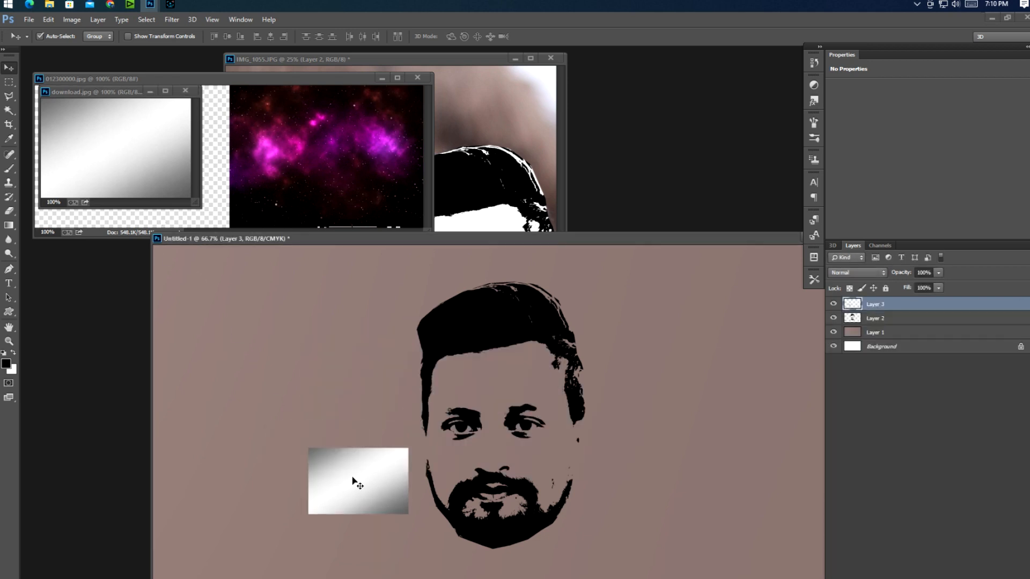
key("f")
key("ctrl+t")
left_click_drag(428, 345, 647, 202)
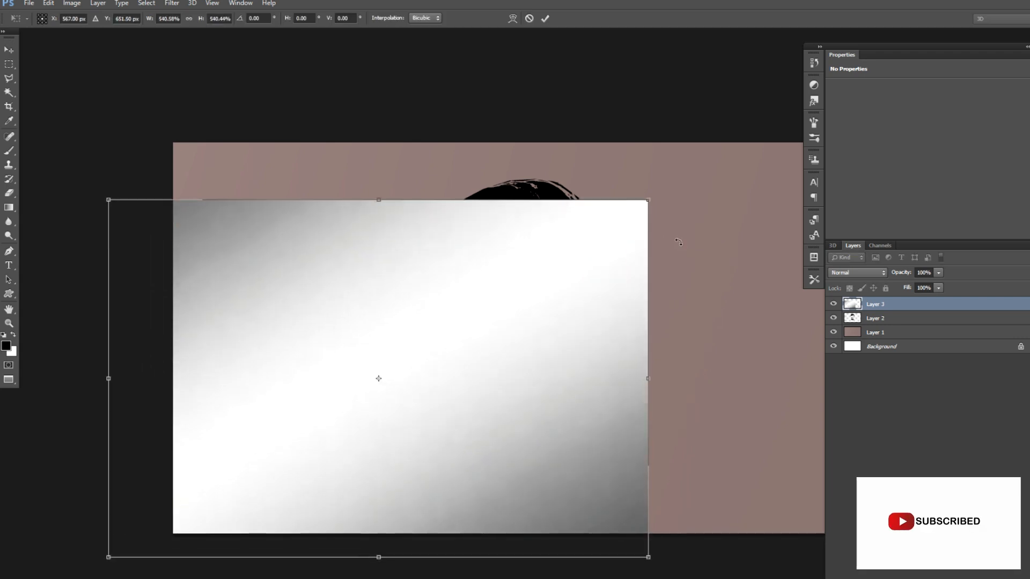
key("ctrl+minus")
left_click_drag(441, 353, 547, 326)
key("Return")
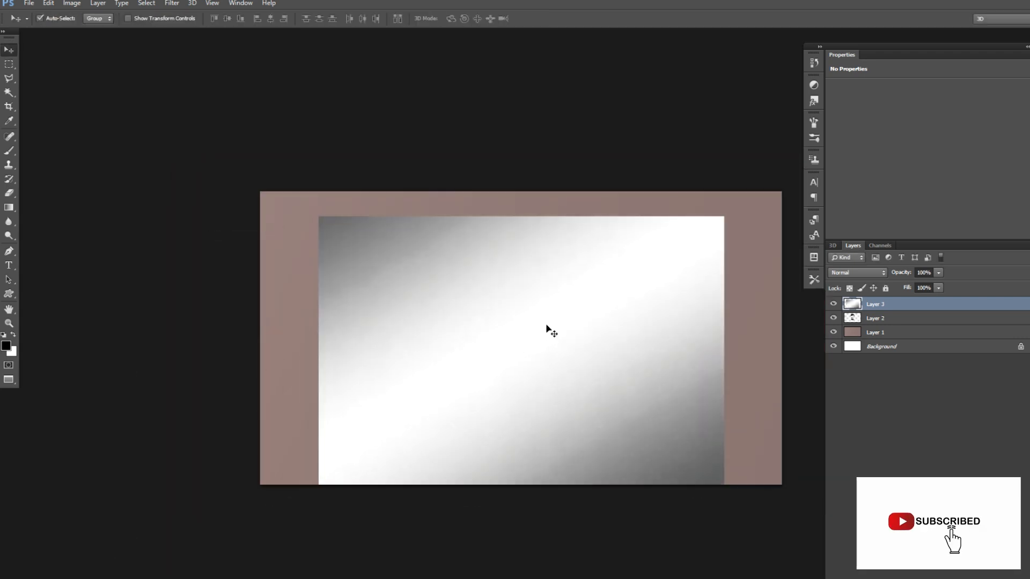
key("ctrl+bracketleft")
Stretch the gradient to the full canvas width and height, then reselect the face layer.
mouse_move(610, 375)
left_mouse_down()
mouse_move(610, 349)
mouse_move(611, 363)
left_mouse_up()
key("ctrl+t")
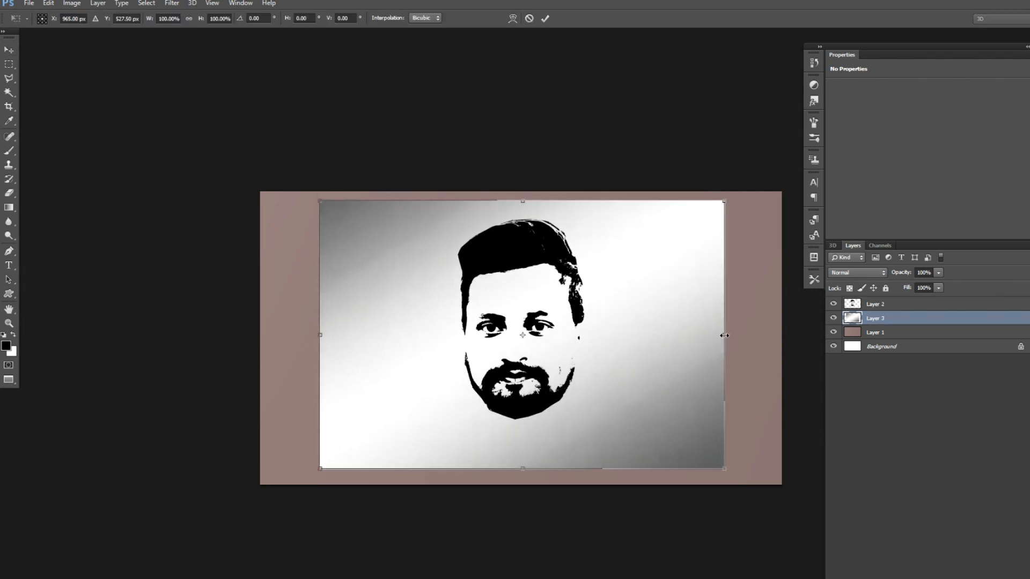
left_click_drag(724, 335, 799, 335)
left_click_drag(521, 199, 524, 172)
key("Return")
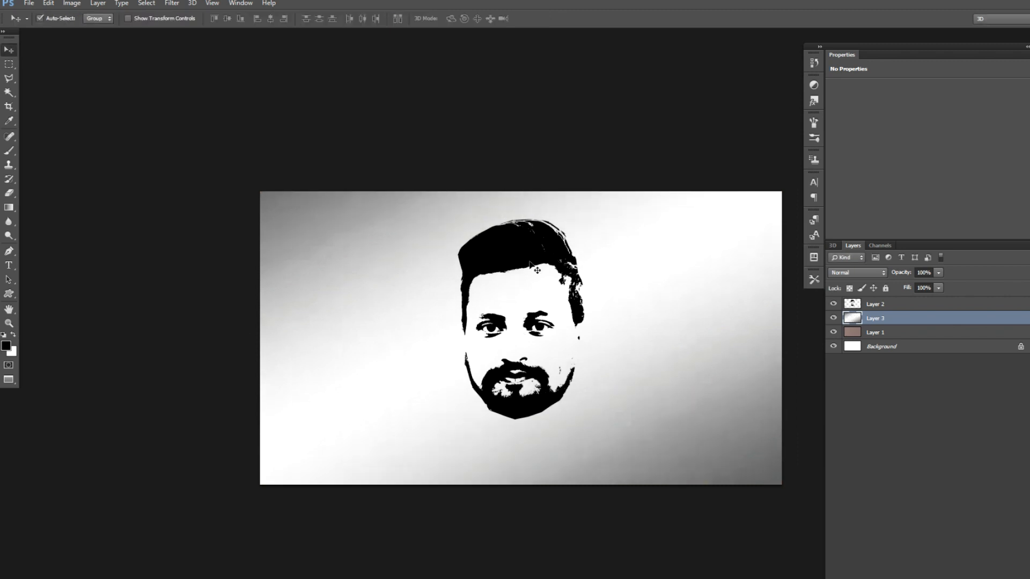
left_click(530, 266)
Copy the galaxy image into the document again and stretch it to cover the whole canvas.
key("f")
key("f")
left_click_drag(397, 171, 552, 449)
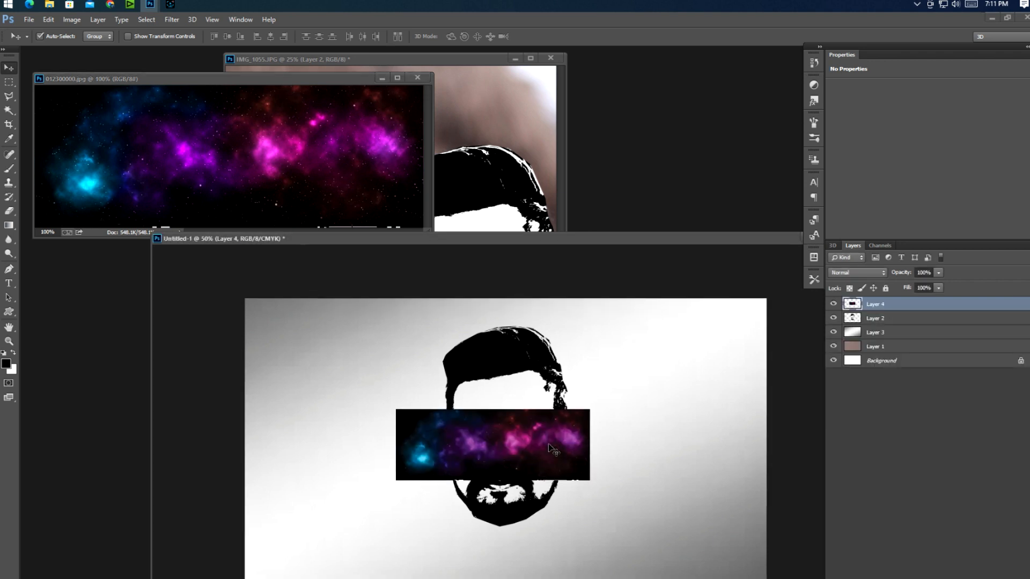
key("f")
key("ctrl+t")
left_click_drag(604, 338, 745, 338)
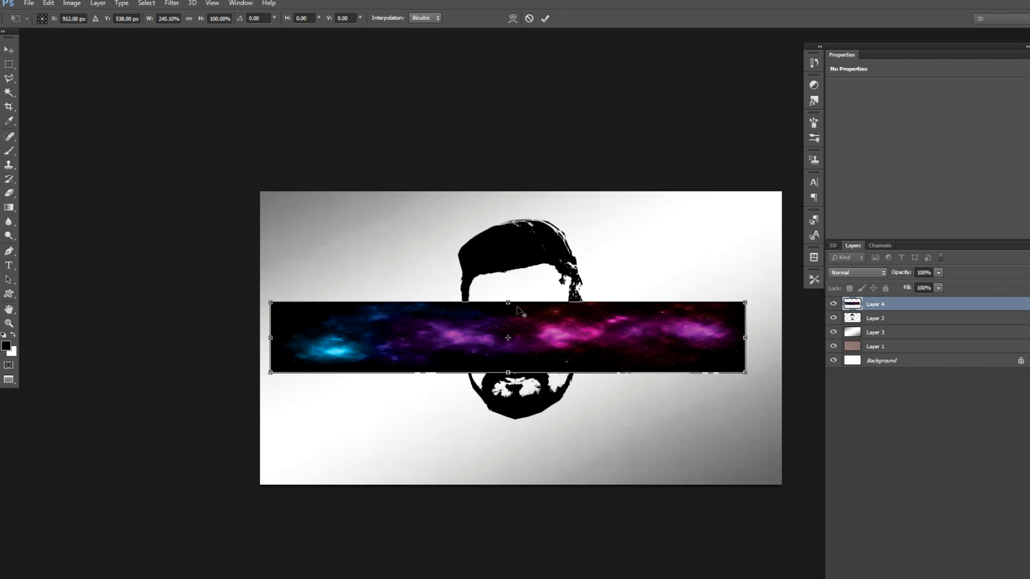
left_click_drag(508, 303, 519, 201)
left_click_drag(745, 338, 776, 338)
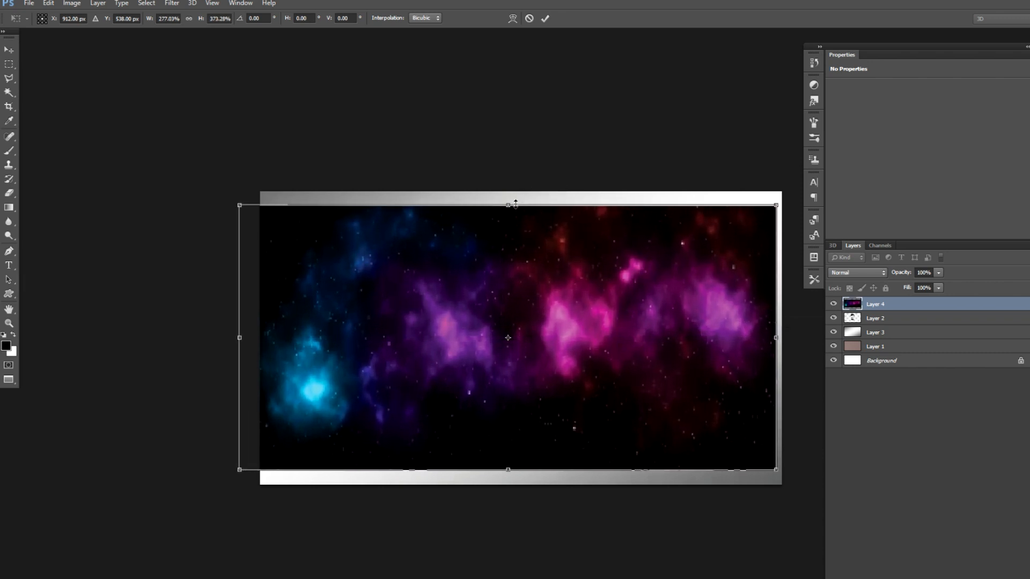
left_click_drag(508, 207, 508, 185)
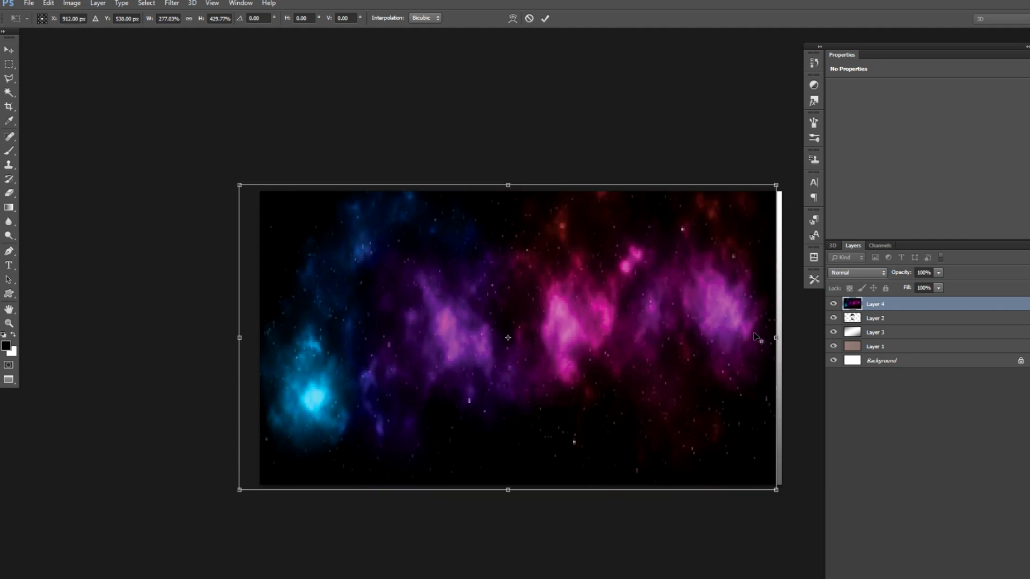
left_click_drag(776, 337, 803, 337)
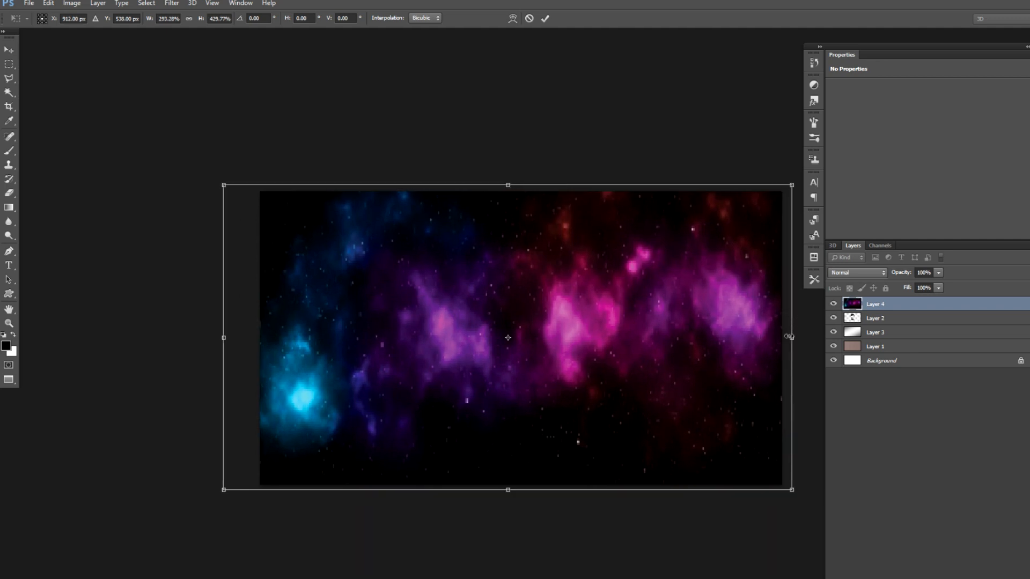
key("Return")
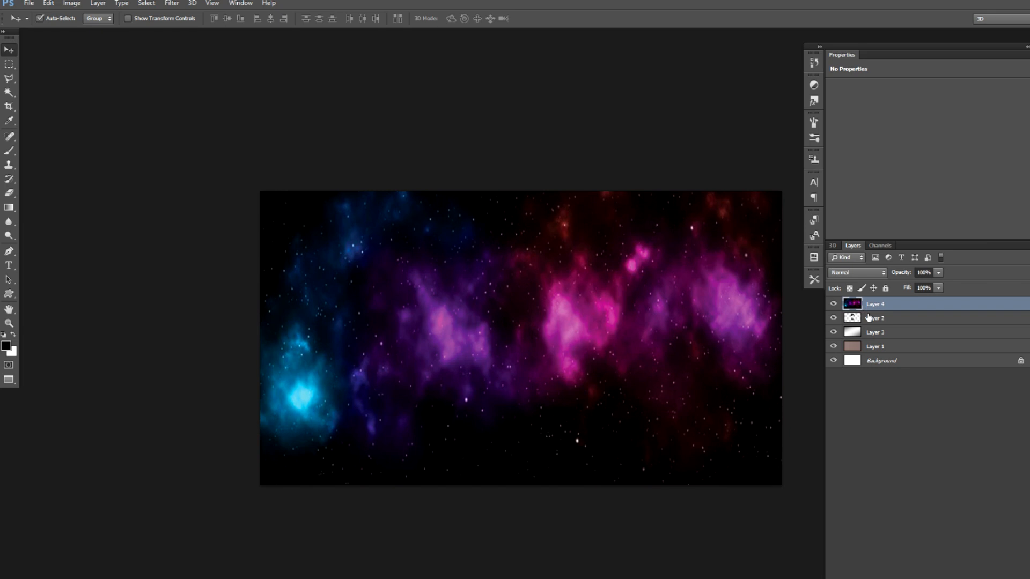
Clip the galaxy layer into the face silhouette and shift it slightly left.
left_click(869, 313, "alt")
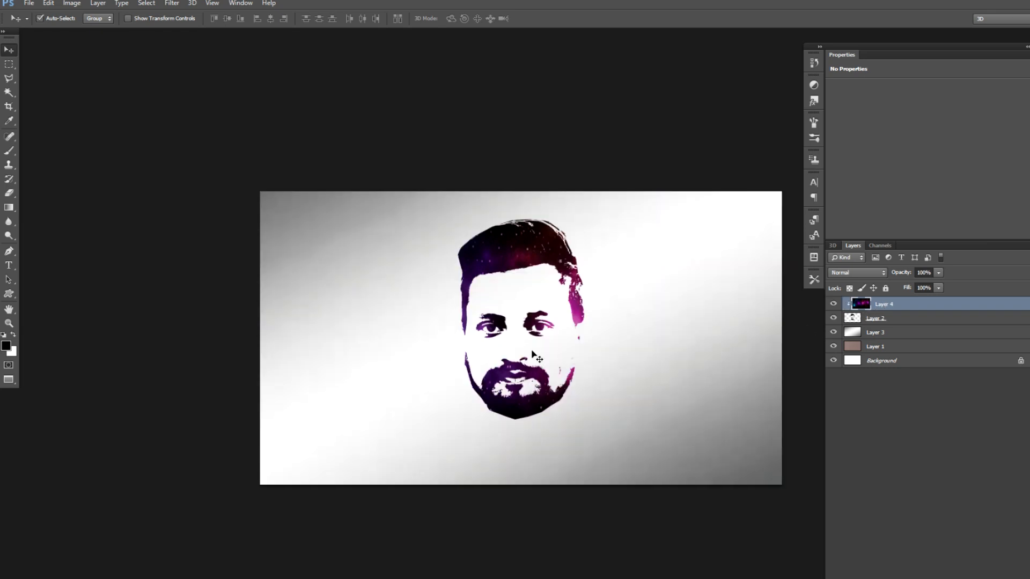
key("ctrl+t")
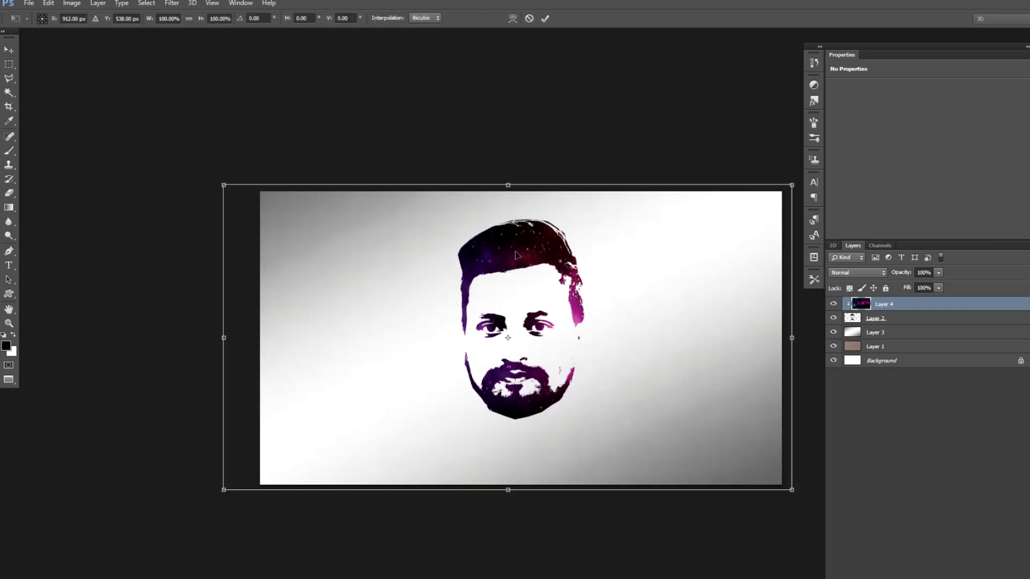
left_click_drag(607, 298, 583, 296)
key("Return")
Start a Curves adjustment, bending the curve down slightly to darken.
scroll(465, 380, "up", 3)
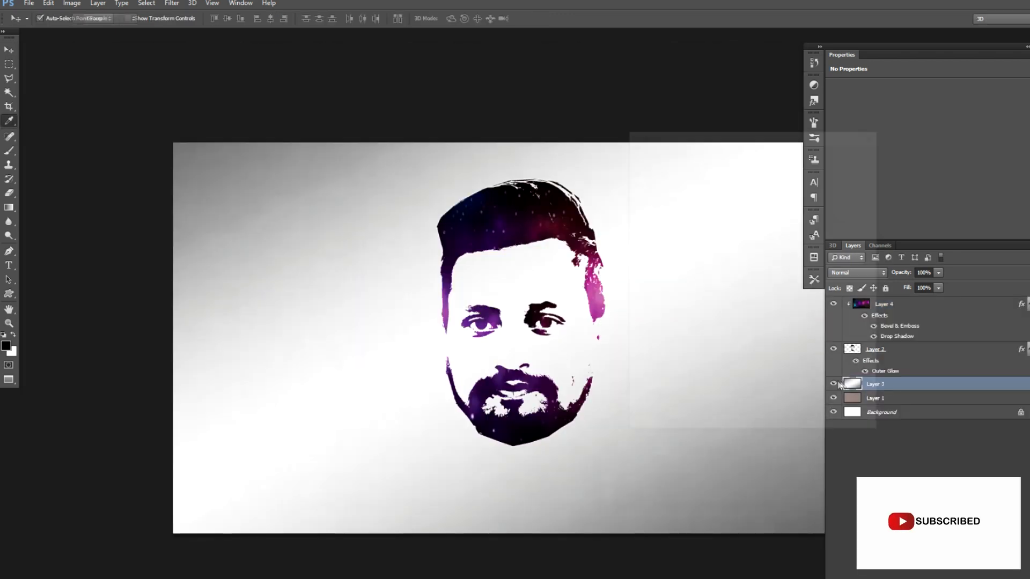
key("ctrl+m")
left_click_drag(746, 240, 760, 258)
Confirm the slight Curves darkening on the grey gradient background.
key("Return")
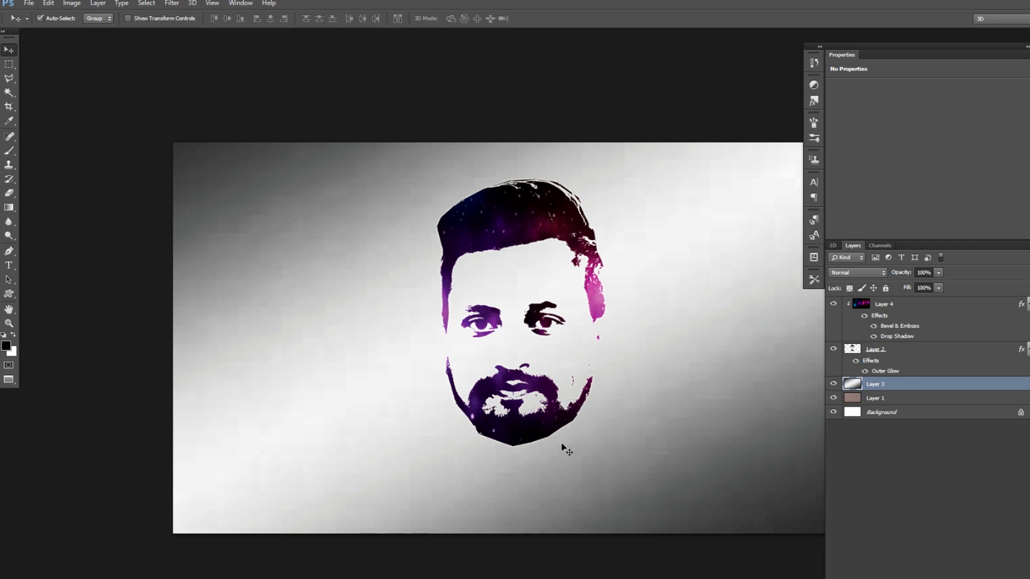
Type the person's name caption in capitals on a line below the face.
key("t")
left_click(391, 497)
type("Sha")
key("BackSpace")
key("BackSpace")
key("BackSpace")
type("S")
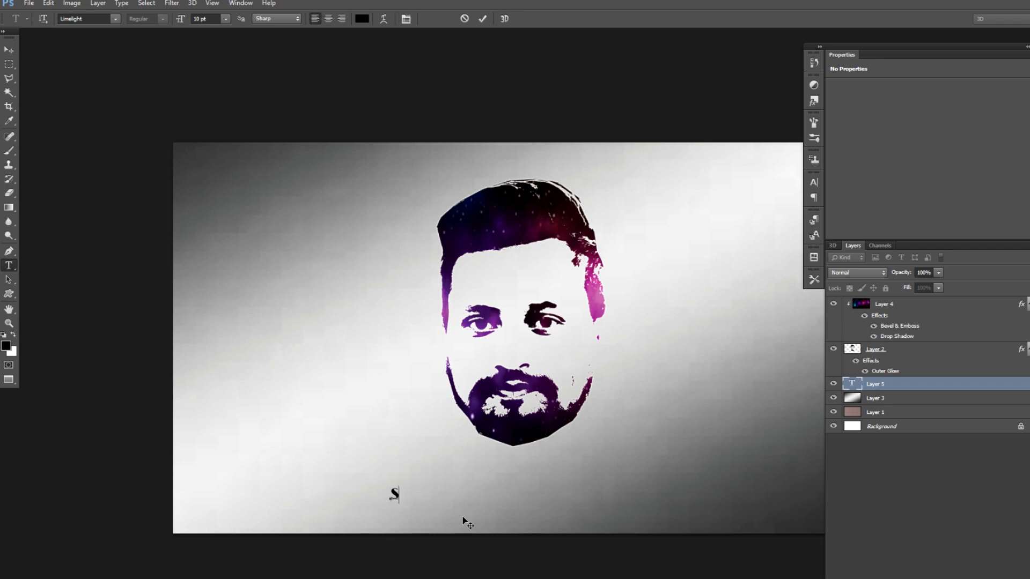
type("HAHZAD M")
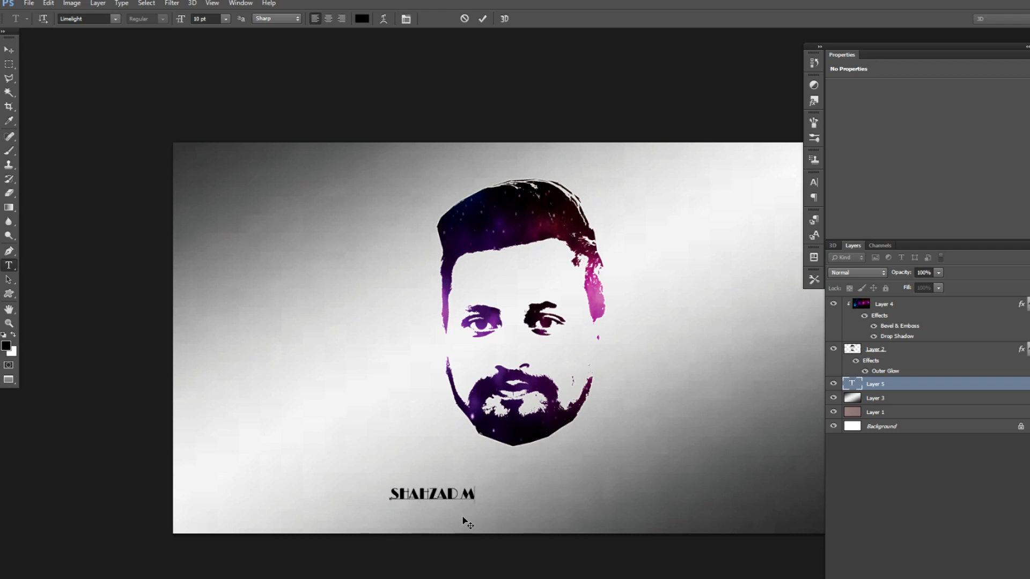
type("EHMOOD OFFICIAL")
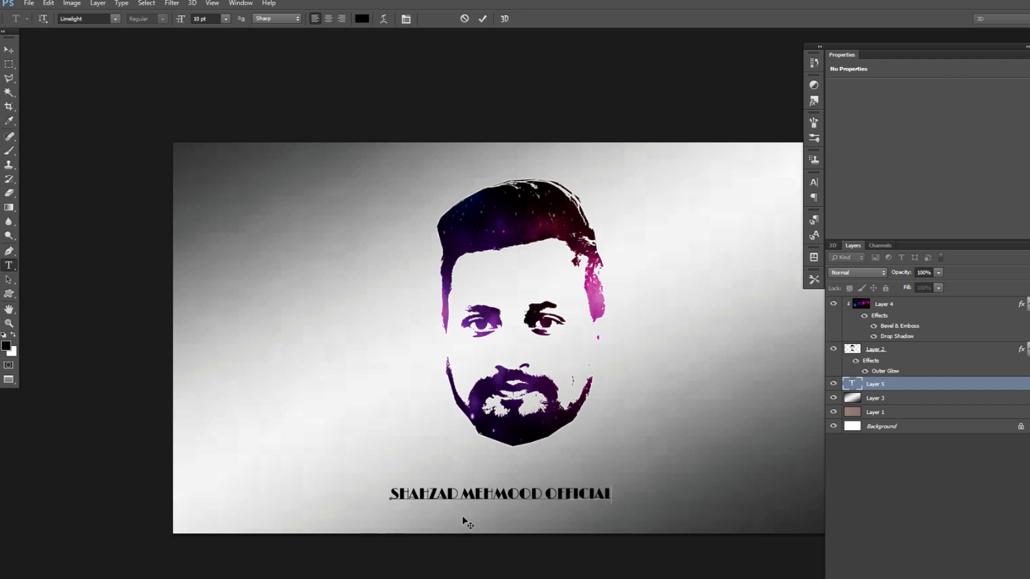
key("ctrl+Return")
left_click(545, 495)
left_click(8, 55)
Scale the caption larger and move its text layer to the top of the stack.
key("ctrl+t")
left_click_drag(616, 485, 660, 476)
key("Return")
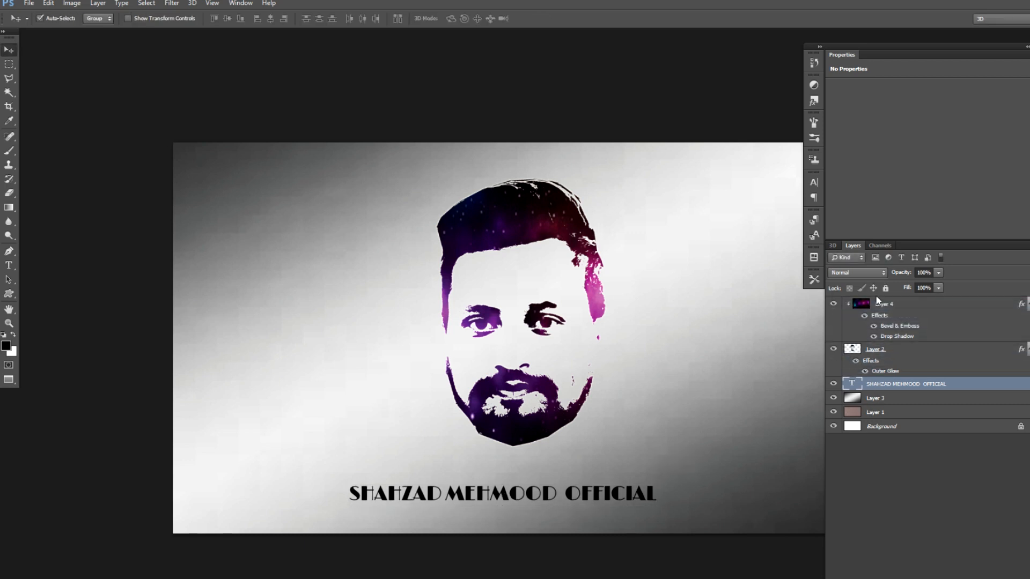
left_click_drag(862, 312, 868, 385)
key("ctrl+z")
left_click_drag(853, 383, 853, 302)
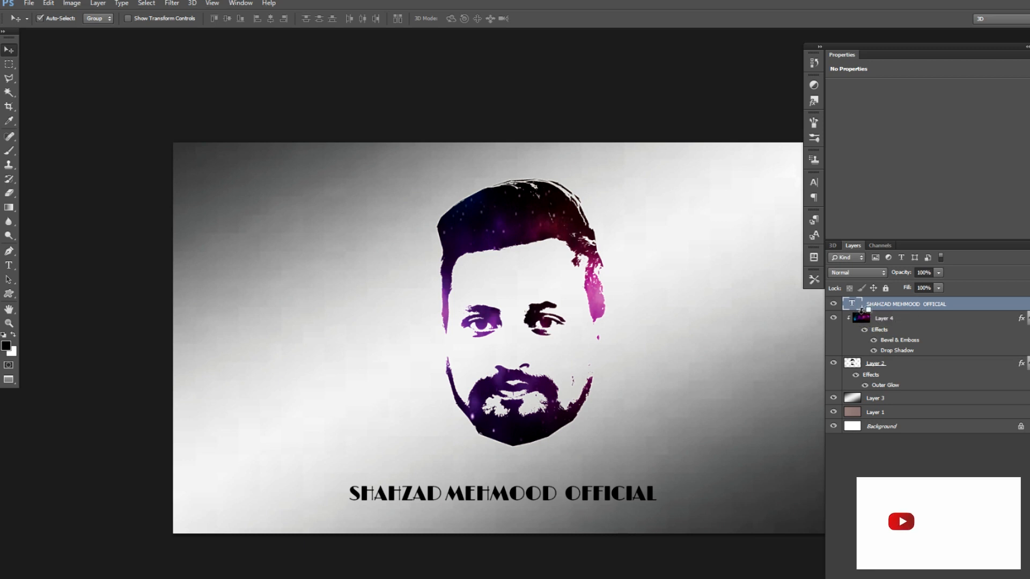
left_click(861, 310, "alt")
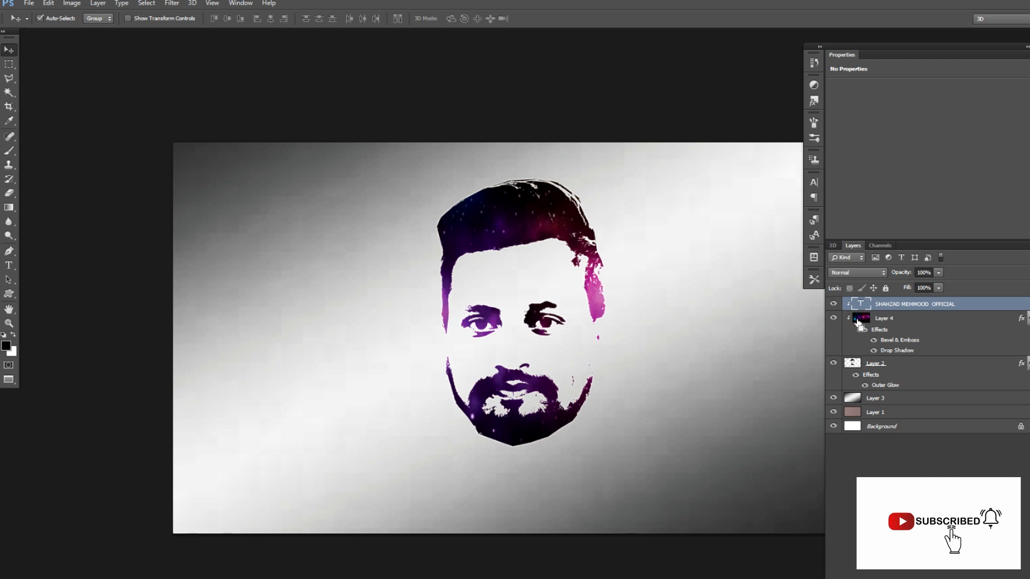
key("ctrl+z")
left_click_drag(858, 321, 862, 353)
key("ctrl+z")
left_click(860, 307)
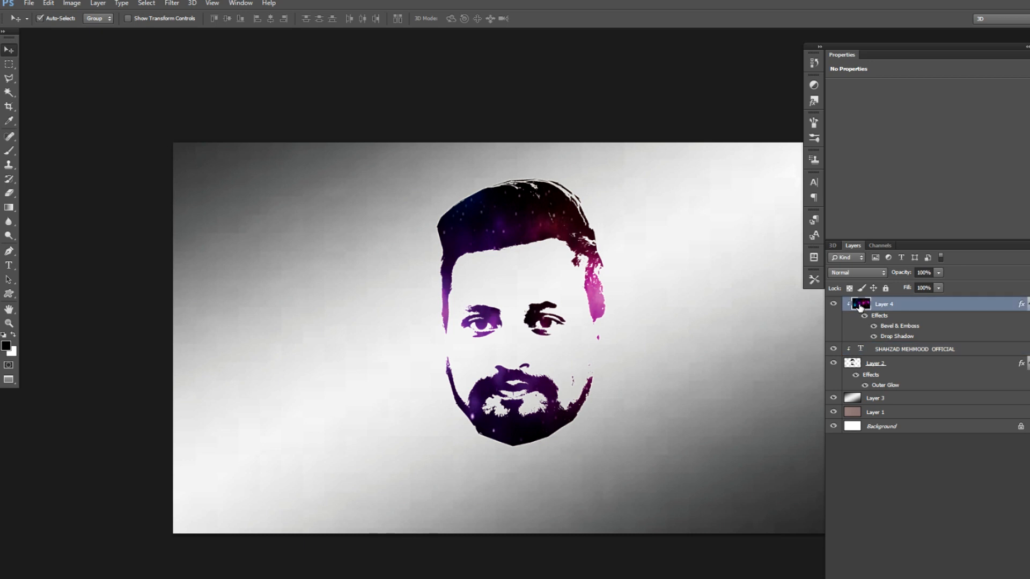
right_click(859, 306)
key("Escape")
left_click(861, 343, "alt")
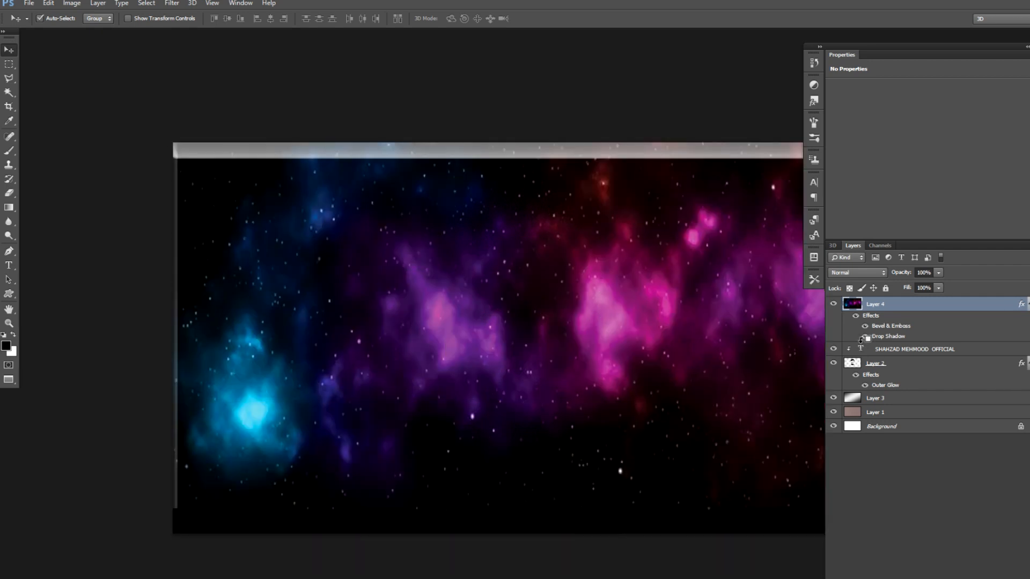
key("ctrl+alt+z")
key("ctrl+alt+z")
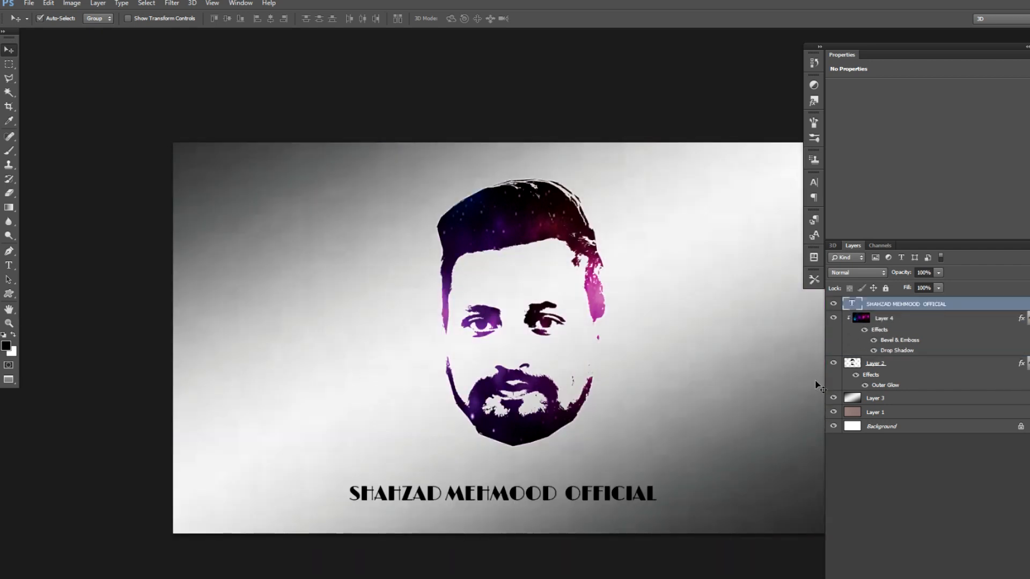
Nudge the name caption slightly upward.
scroll(519, 531, "up", 2)
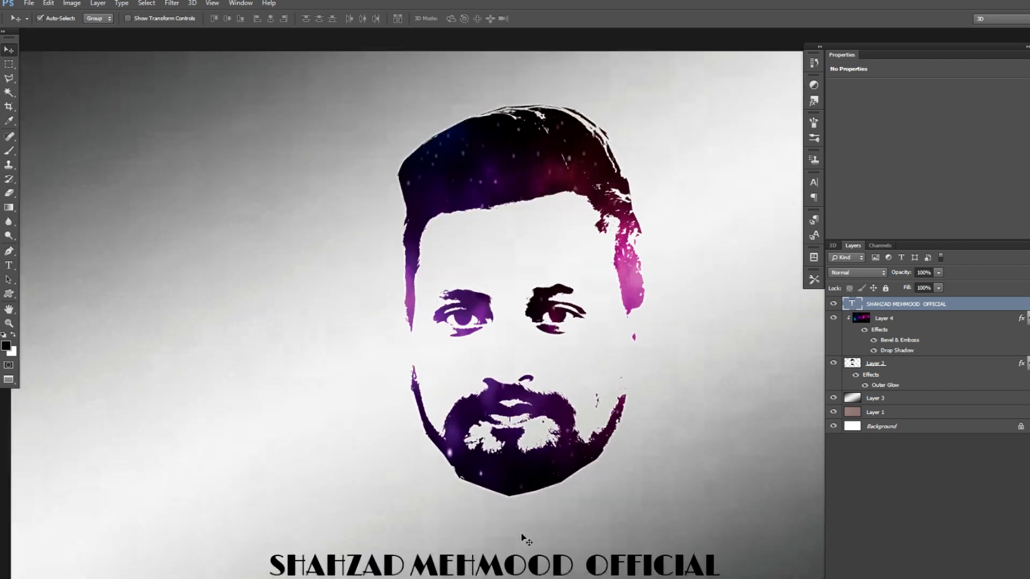
scroll(536, 518, "up", 2)
left_click_drag(512, 552, 520, 525)
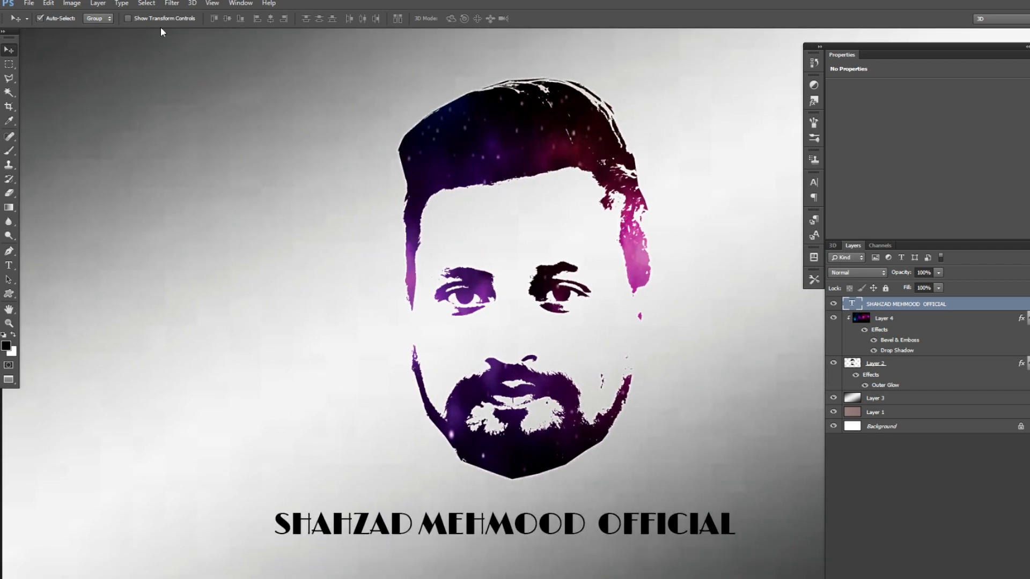
Give the caption a glossy pink preset style with bevel, gradient overlay and drop shadow.
left_click(820, 48)
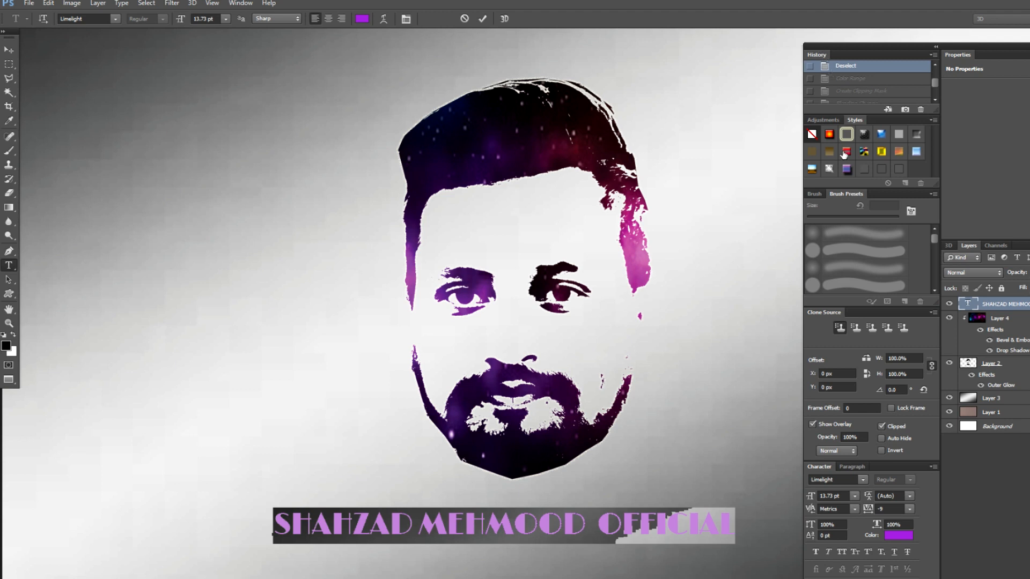
left_click(845, 154)
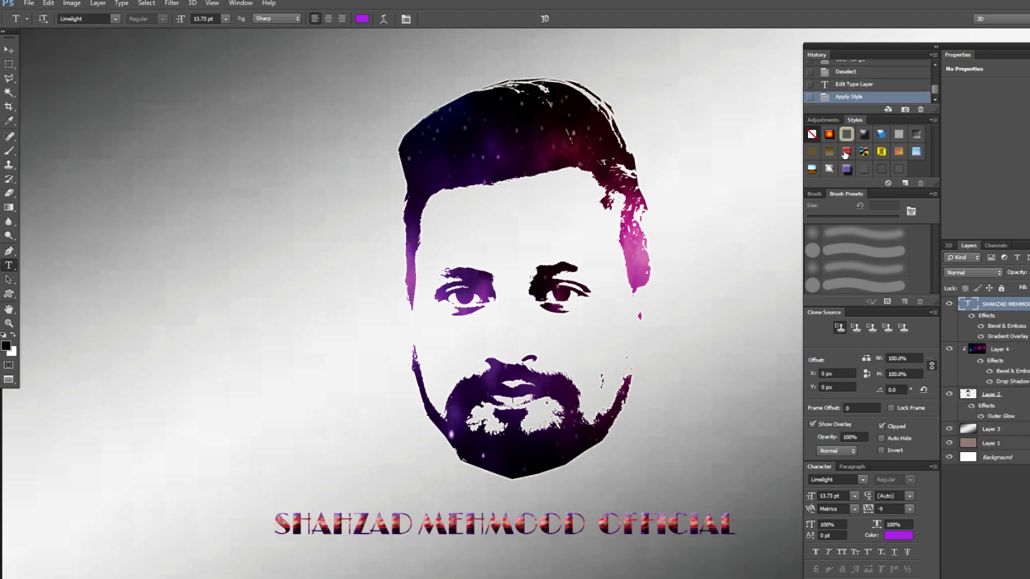
left_click(832, 138)
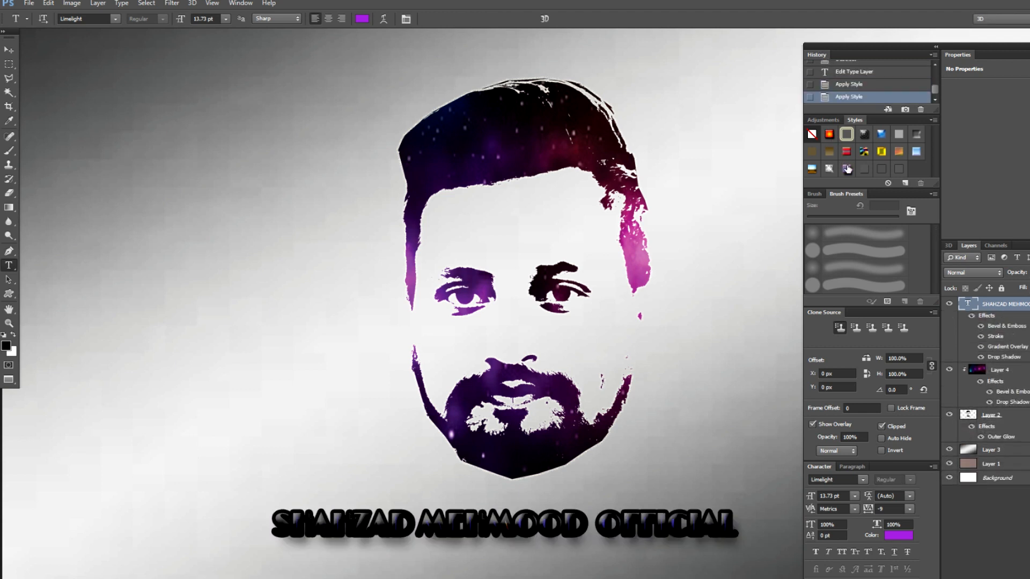
left_click(846, 167)
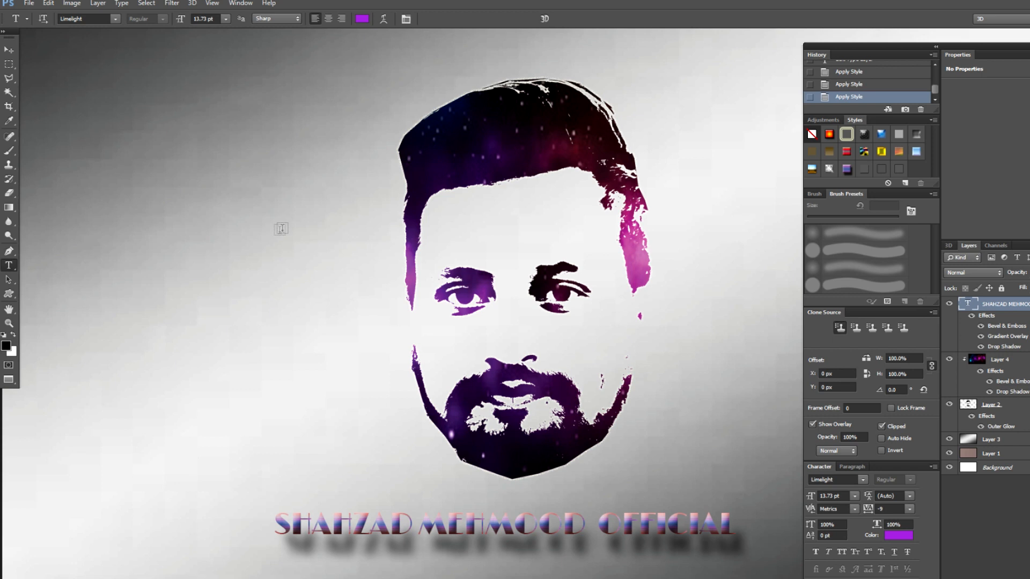
left_click(181, 271)
left_click(8, 49)
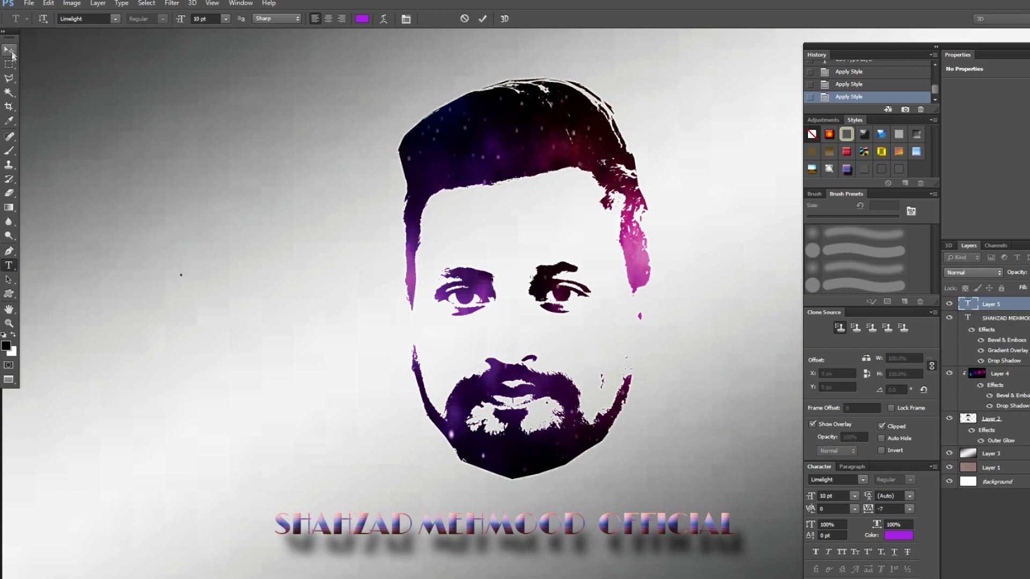
left_click(933, 46)
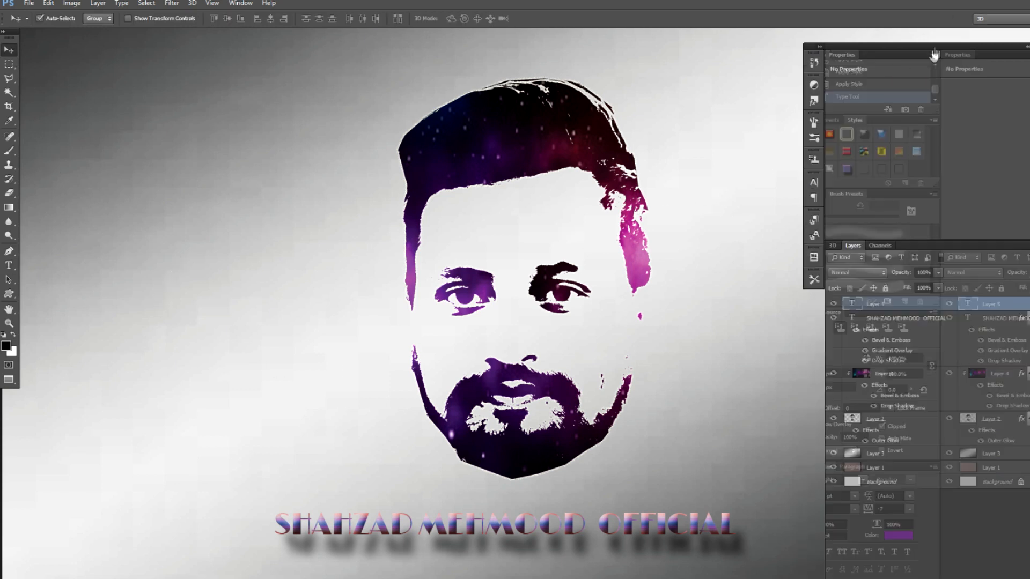
key("ctrl+minus")
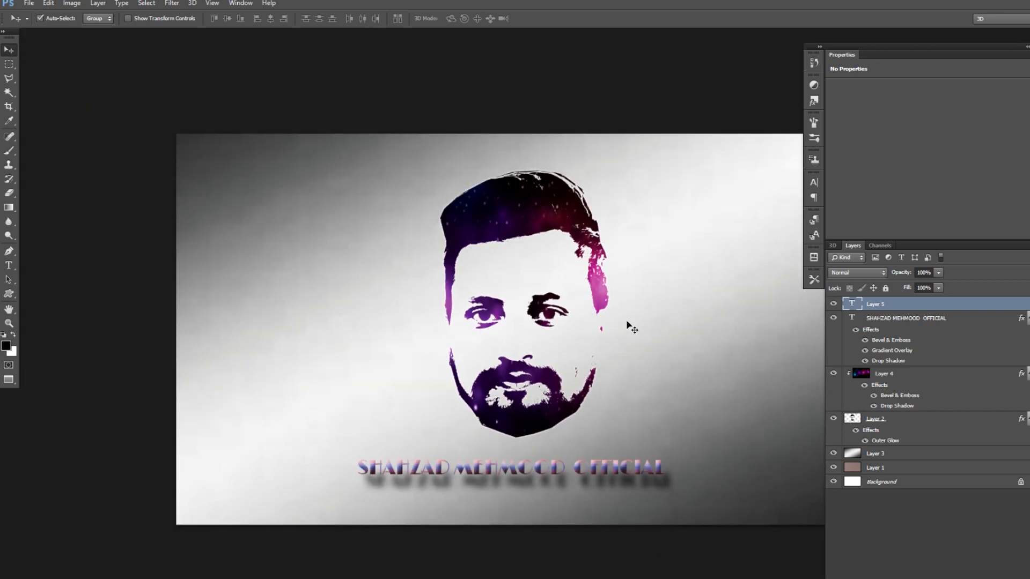